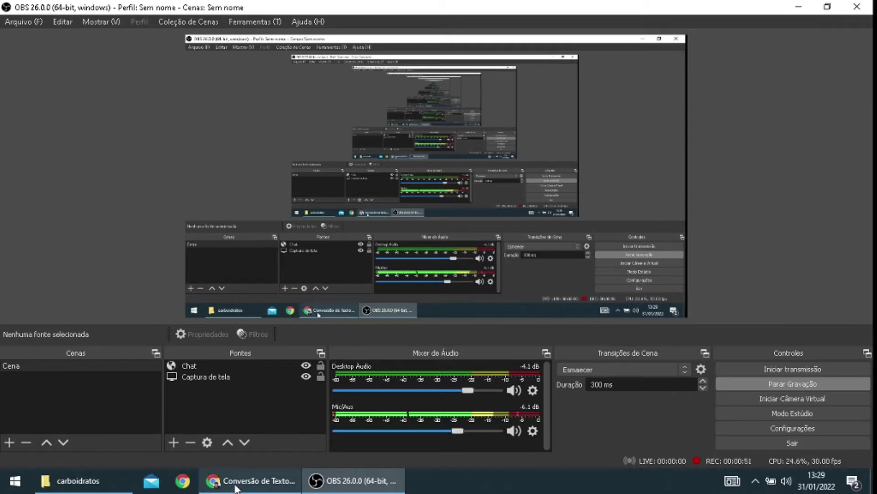
Switch to the carboidratos folder in File Explorer and open the 003445texto PDF with Google Chrome.
mouse_move(238, 487)
left_click(238, 484)
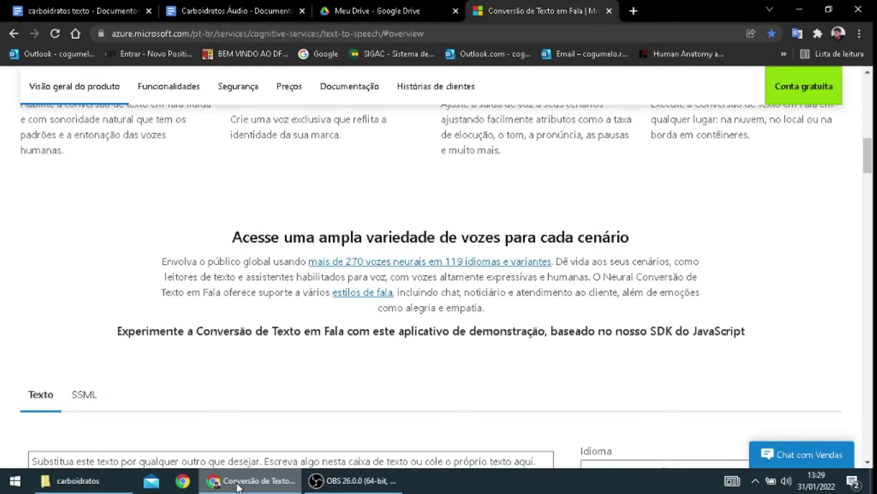
left_click(106, 487)
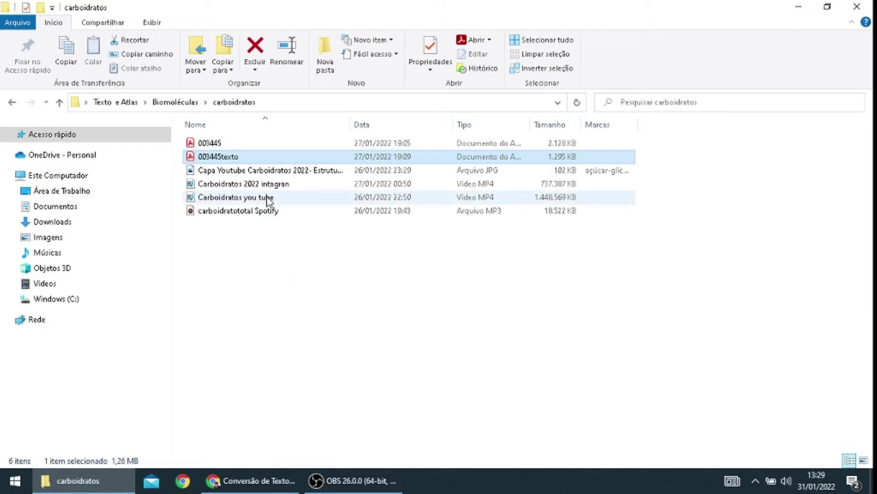
right_click(240, 159)
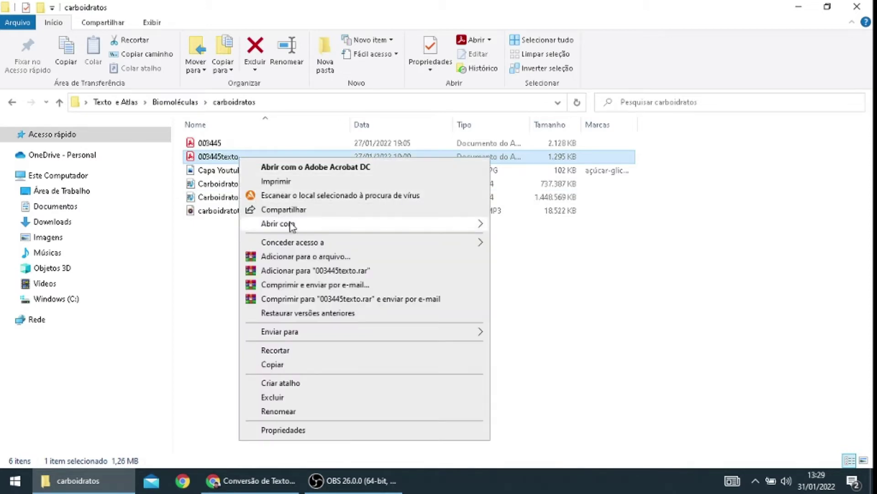
mouse_move(423, 228)
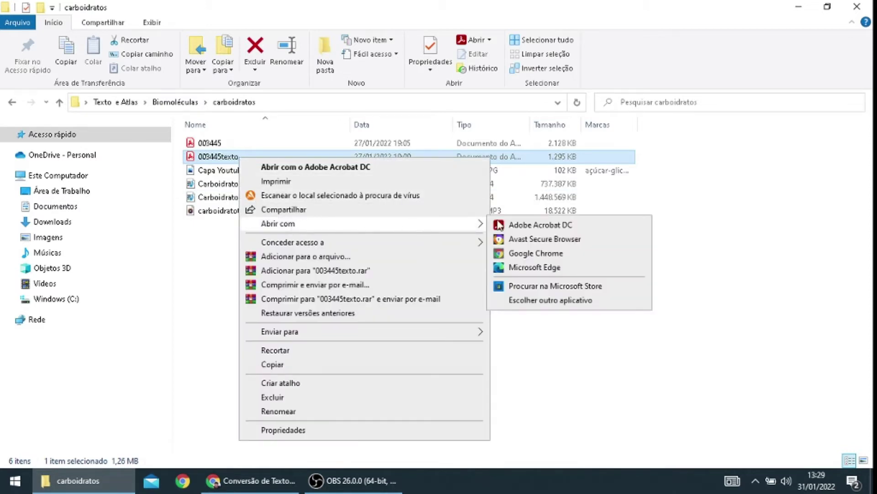
left_click(537, 253)
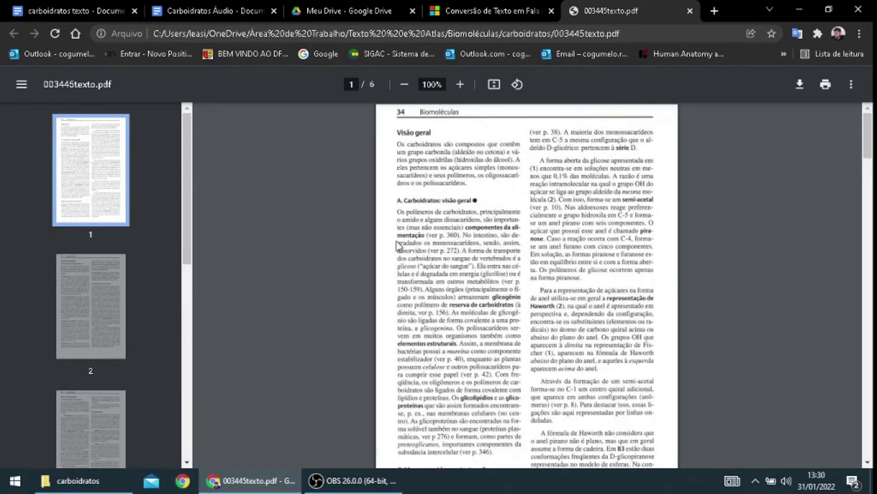
Go back to File Explorer and open the 0088111Texto PDF from the Enzimas folder inside Biomoléculas.
left_click(110, 477)
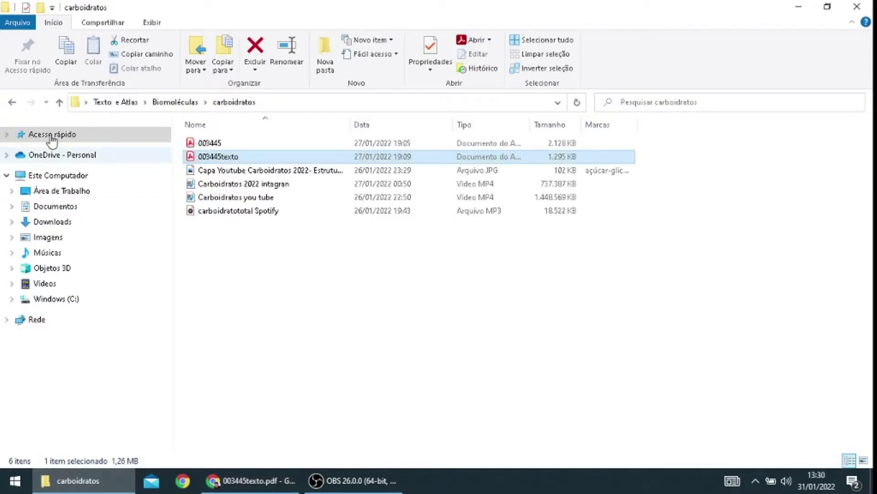
left_click(58, 103)
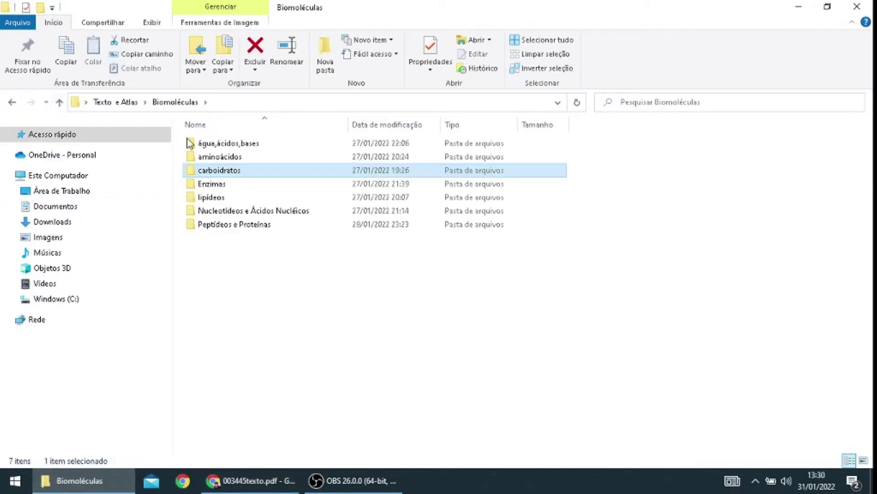
double_click(221, 185)
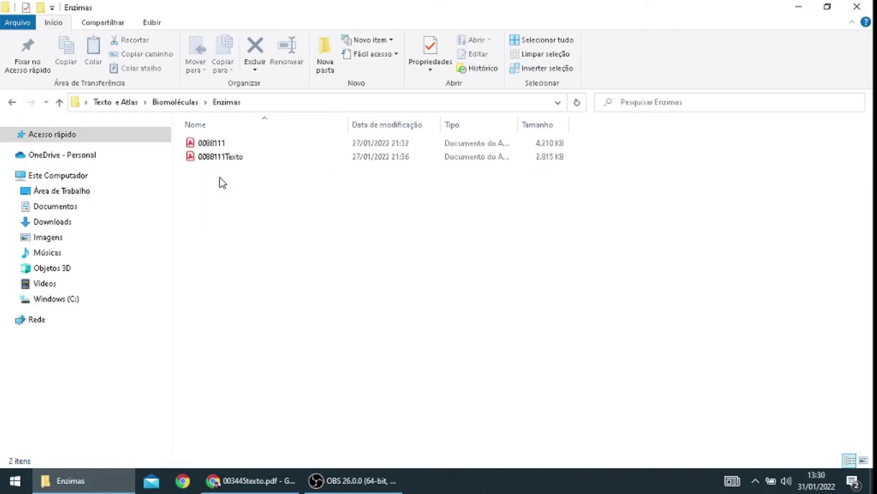
left_click(221, 157)
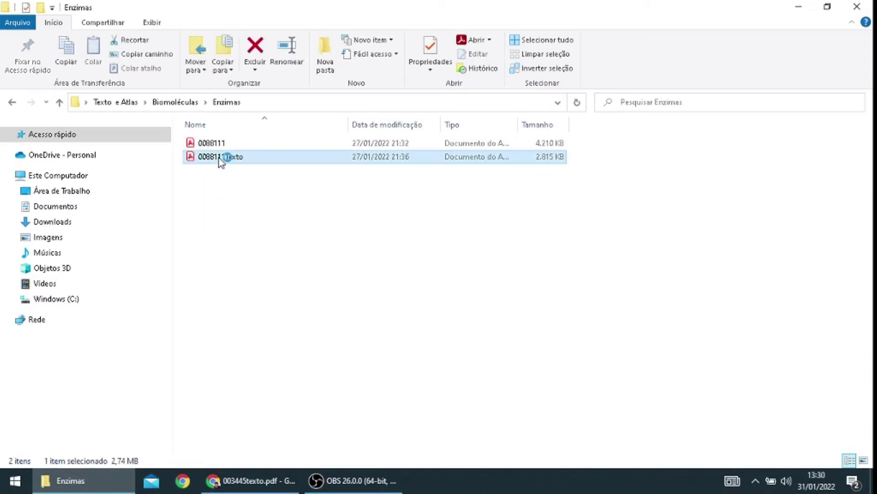
double_click(222, 158)
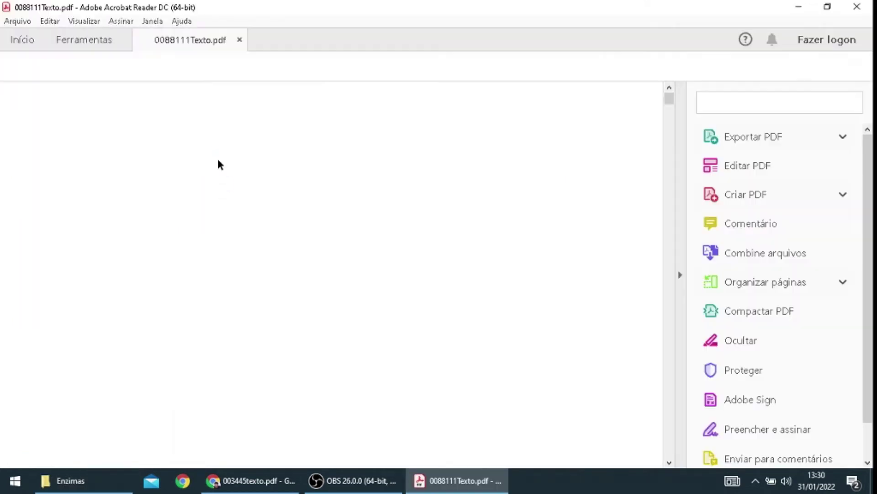
Select the Fundamentos heading and paragraph to test the text selection, and close the PDF reader and the Enzimas folder window.
left_click_drag(58, 146, 262, 417)
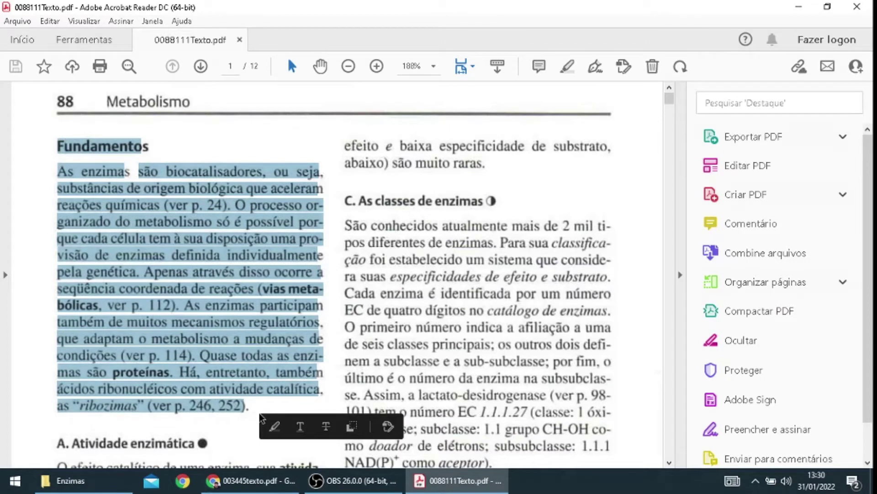
left_click(868, 6)
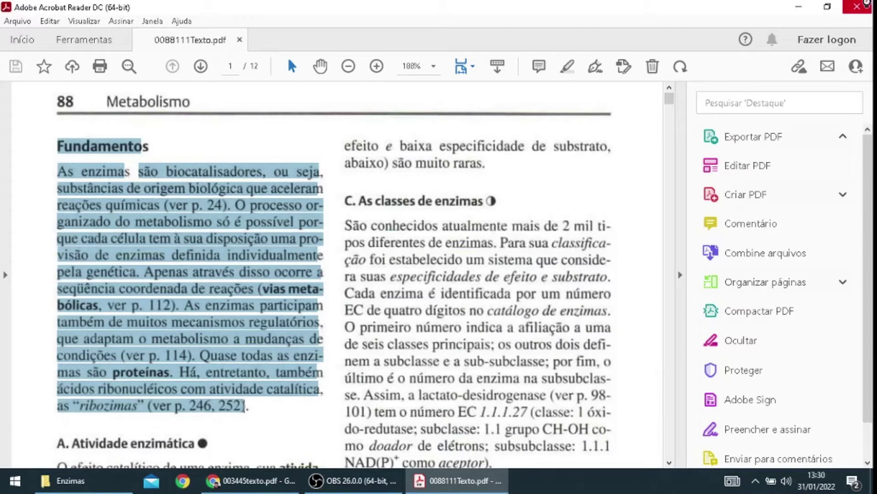
left_click(859, 7)
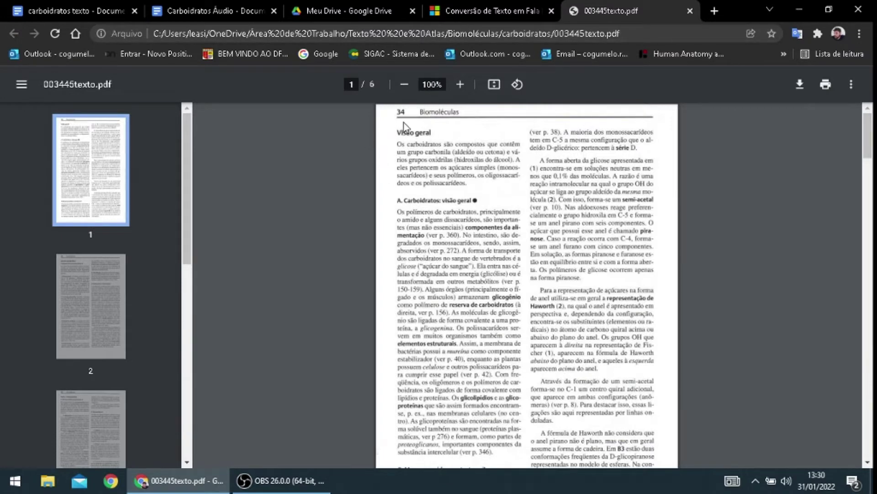
View pages 2 and 3 of 003445texto.pdf and look over the transcribed text in the carboidratos texto document.
left_click(96, 268)
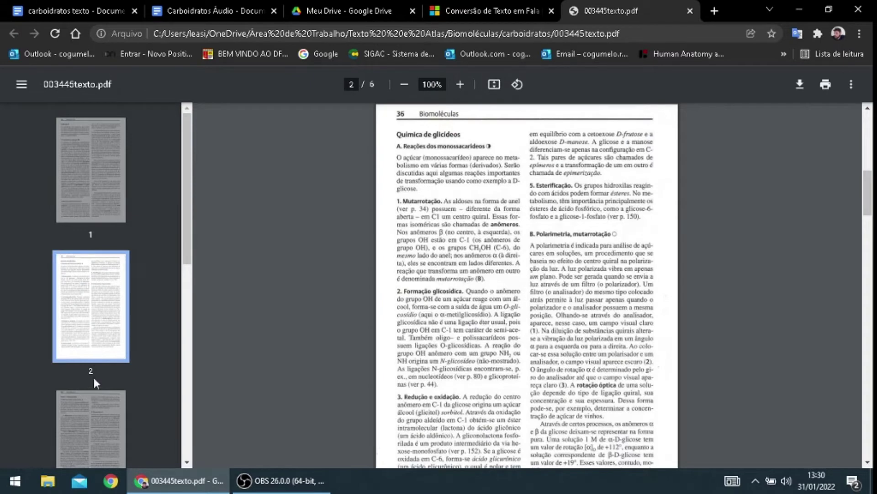
left_click(95, 398)
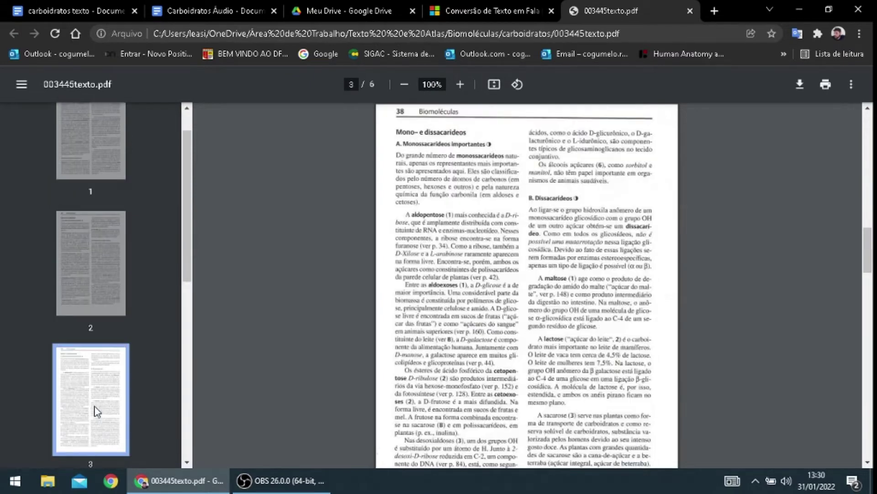
left_click(87, 12)
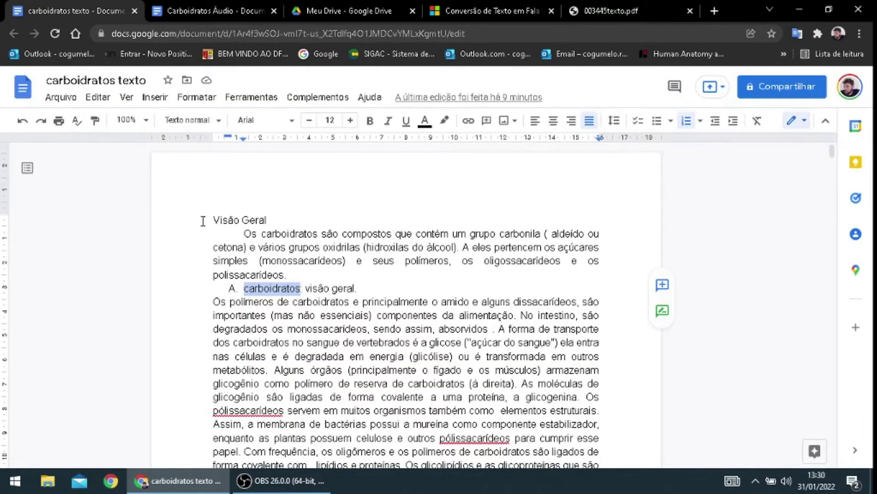
left_click_drag(832, 152, 826, 121)
Open the PDF24 OCR tool in a new browser tab and load the 003445texto PDF from the carboidratos folder.
left_click(715, 11)
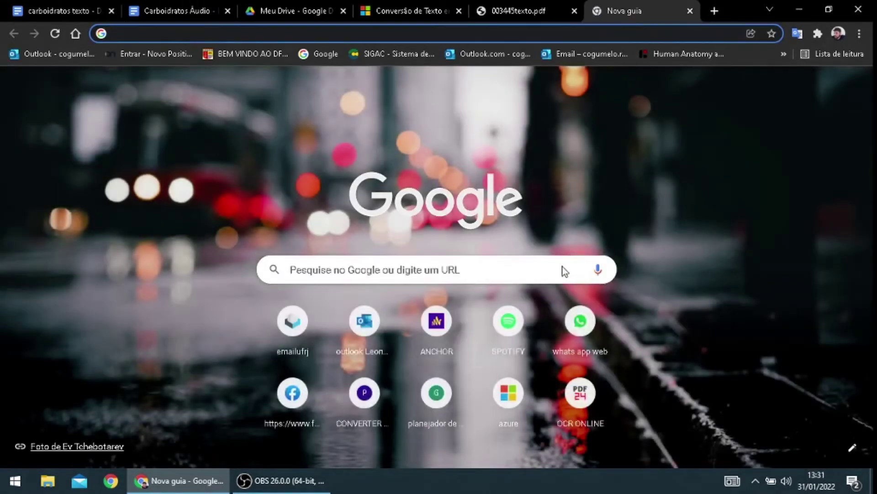
left_click(590, 413)
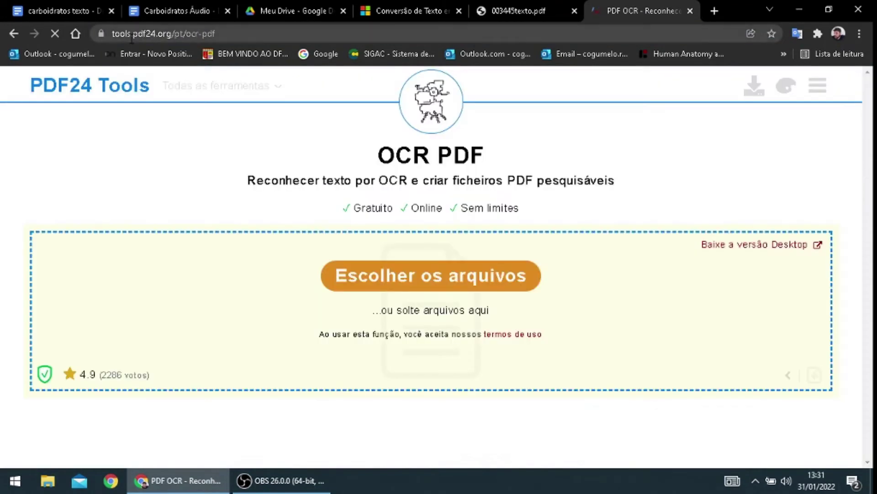
left_click(421, 278)
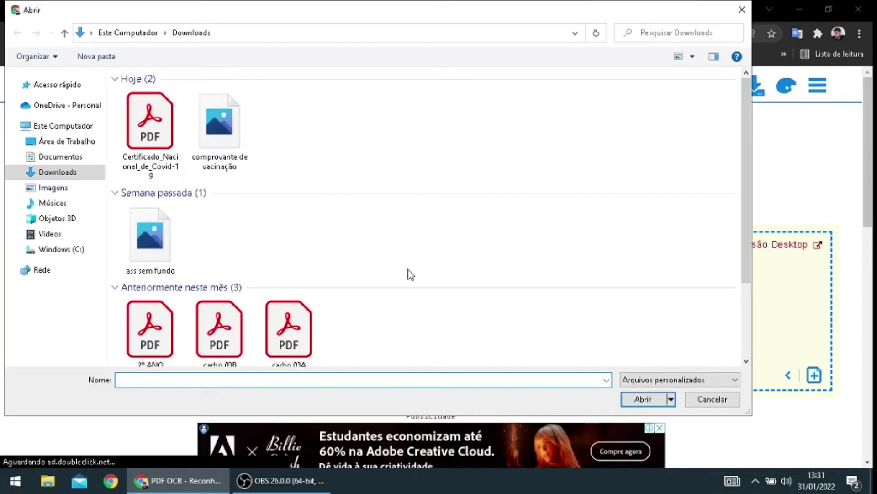
left_click(65, 140)
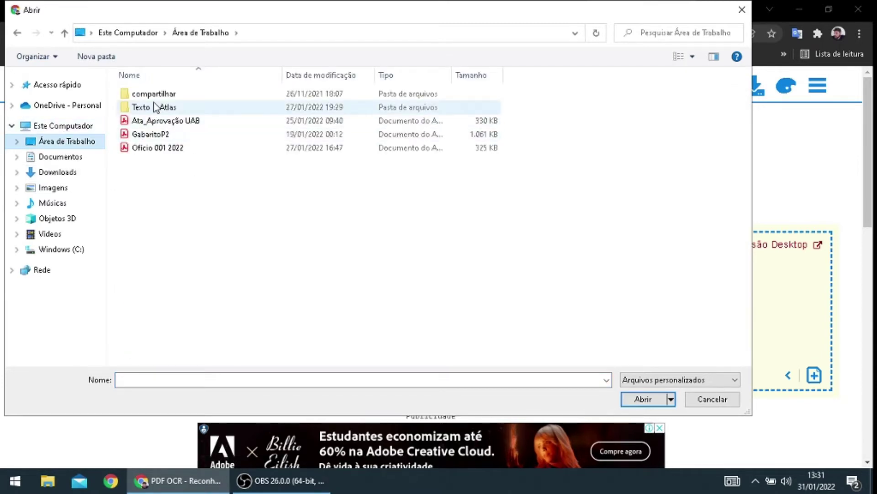
double_click(139, 107)
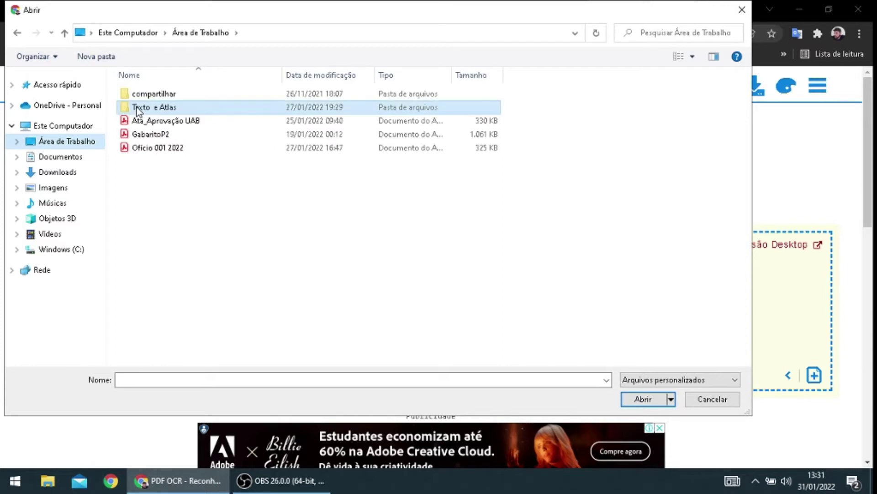
double_click(134, 97)
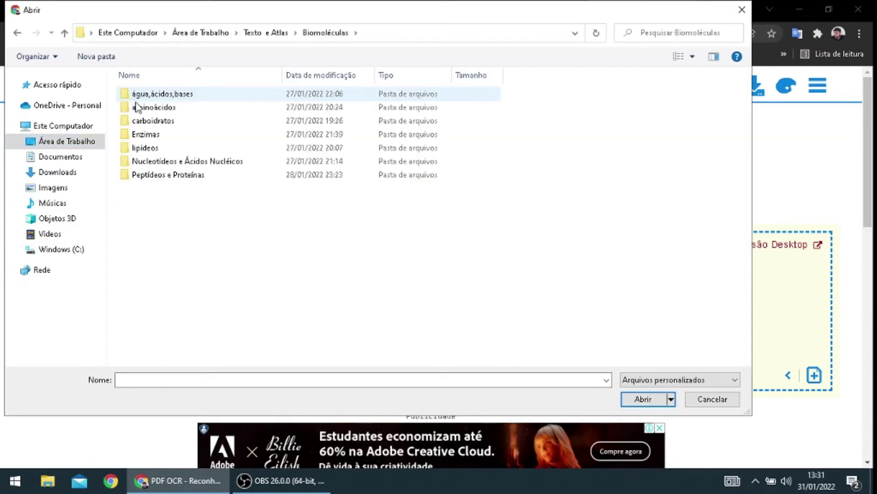
double_click(138, 122)
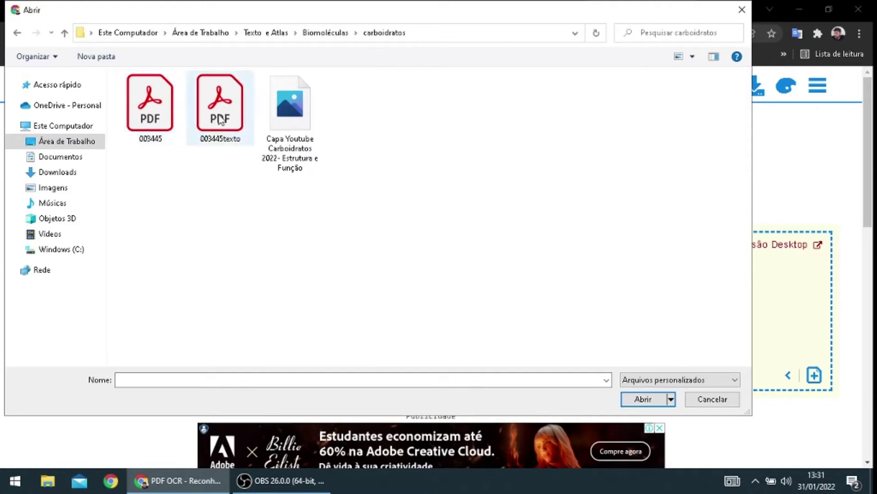
left_click(211, 112)
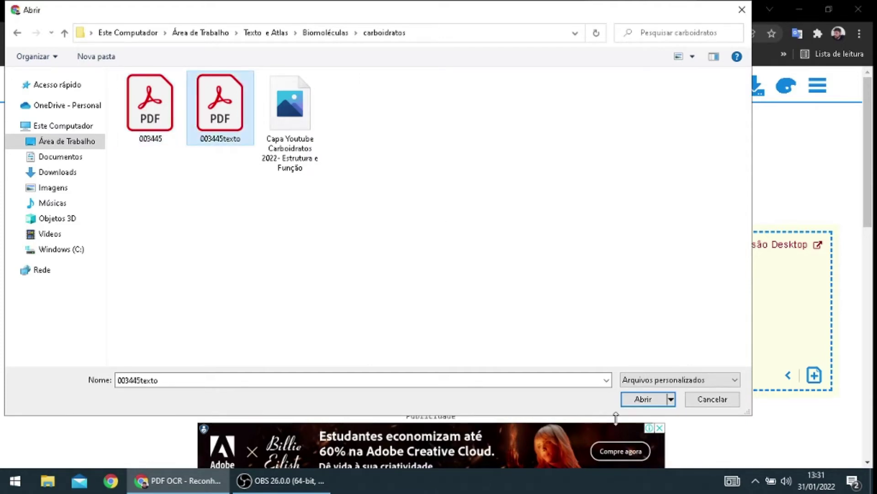
left_click(642, 401)
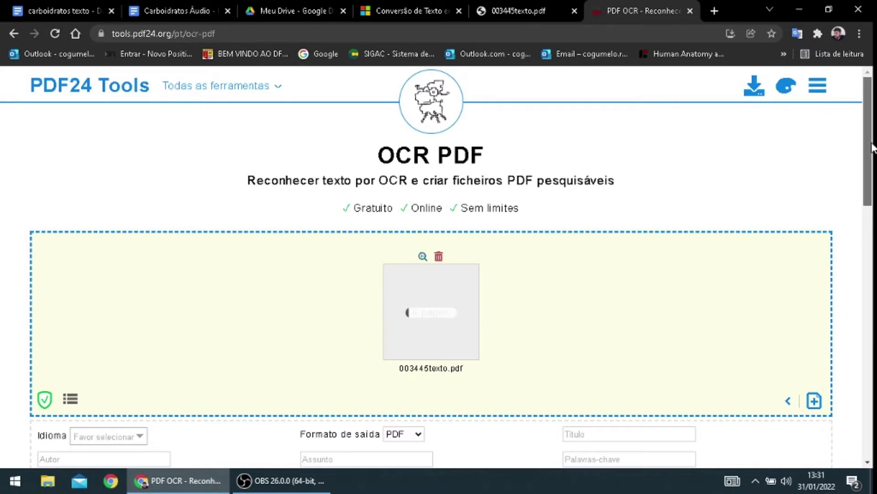
Set the OCR language to Portuguese and run the text recognition on the loaded PDF.
scroll(235, 245, "down", 3)
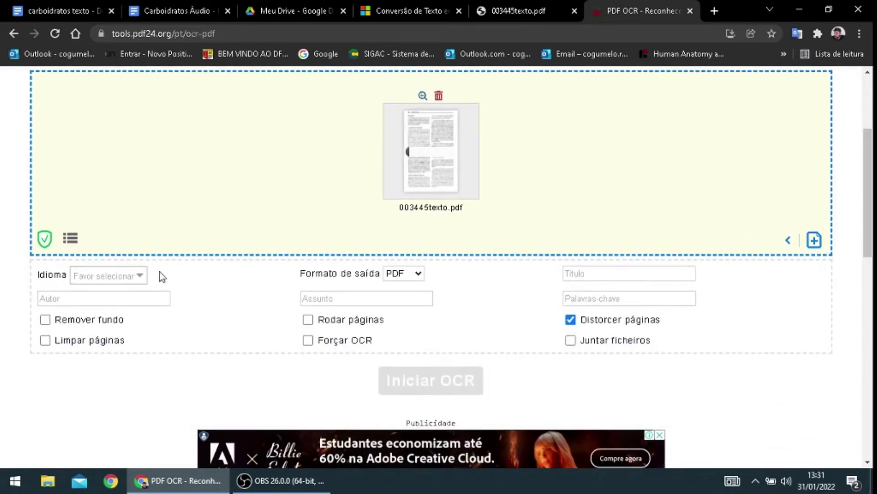
left_click(140, 276)
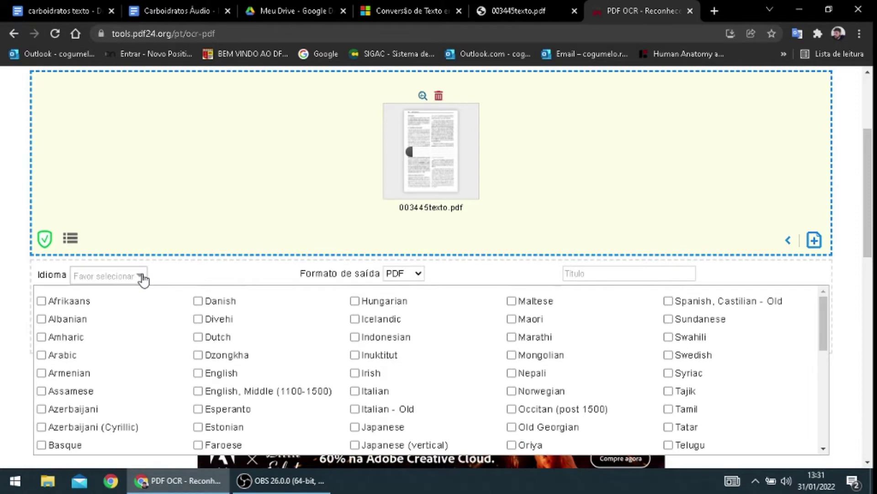
left_click_drag(823, 307, 818, 350)
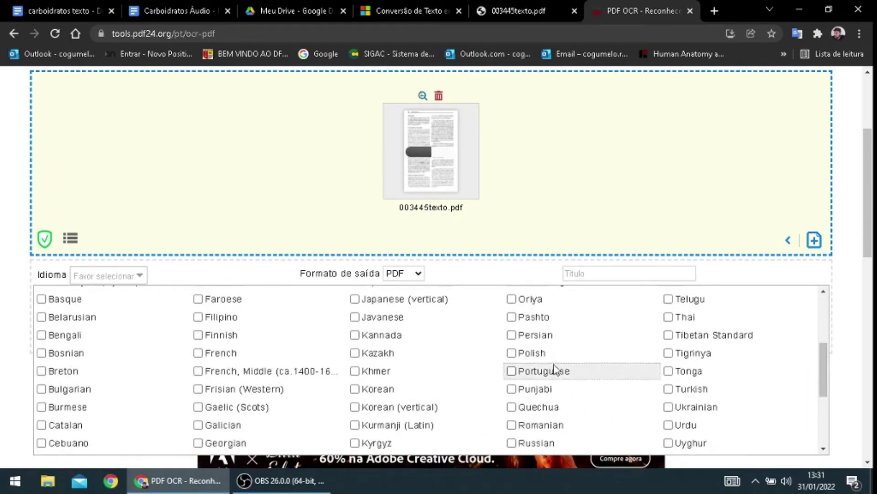
left_click(520, 374)
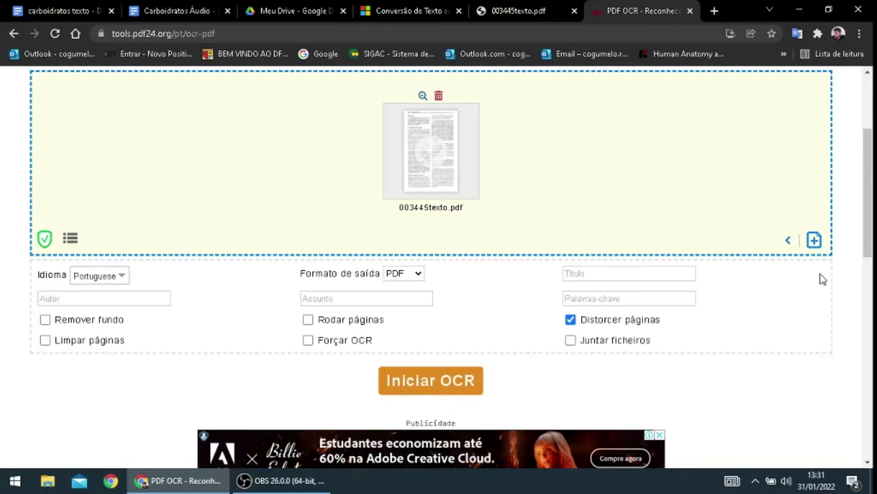
left_click(425, 389)
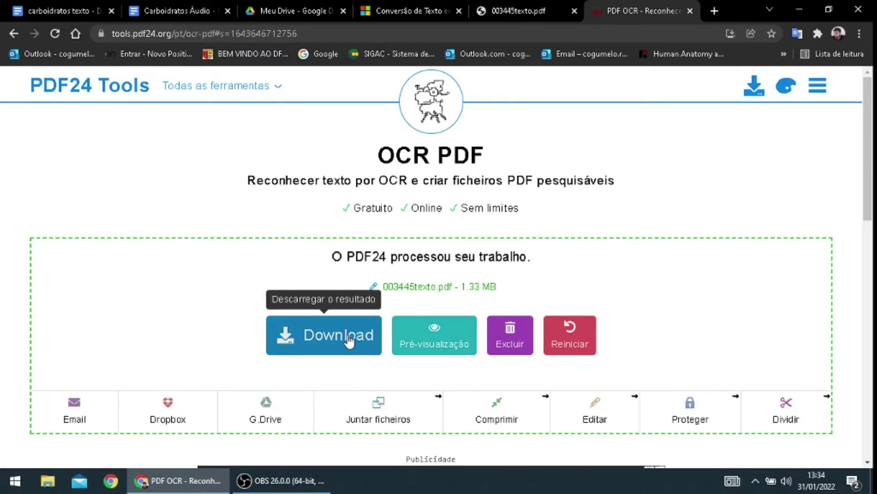
Download the OCR-processed 003445texto.pdf and open the downloaded file.
left_click_drag(874, 191, 862, 250)
scroll(862, 250, "up", 3)
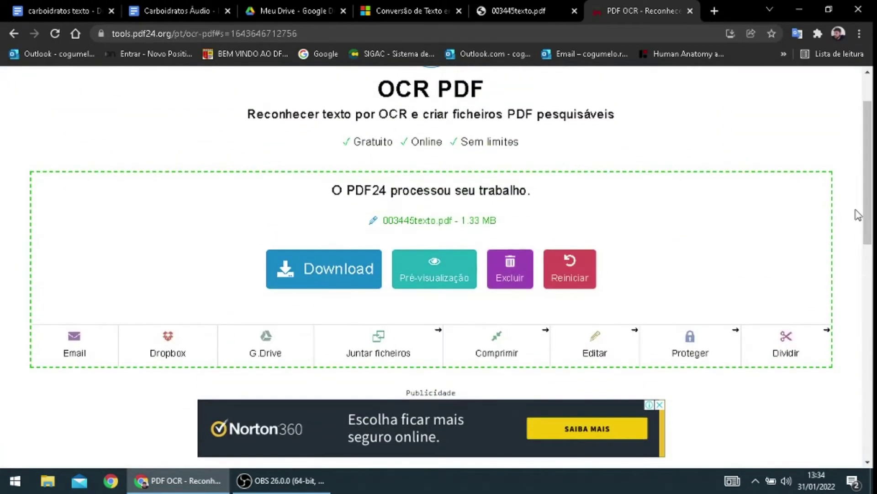
left_click(336, 257)
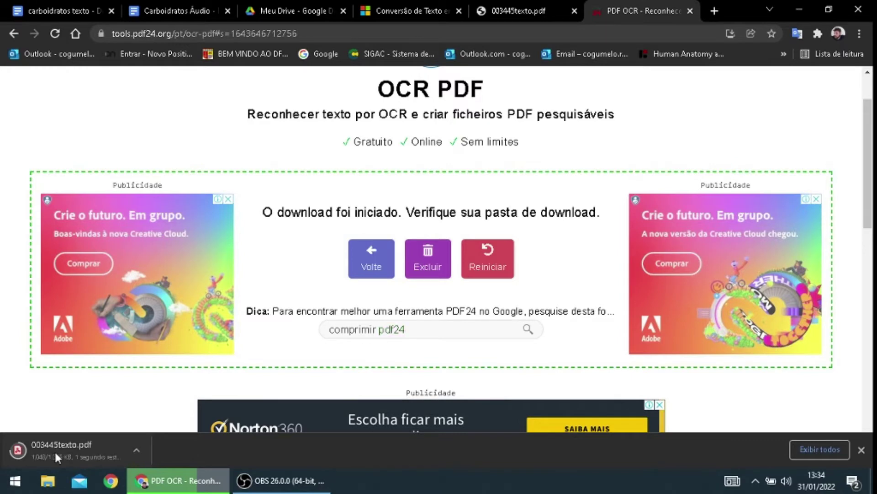
left_click(57, 451)
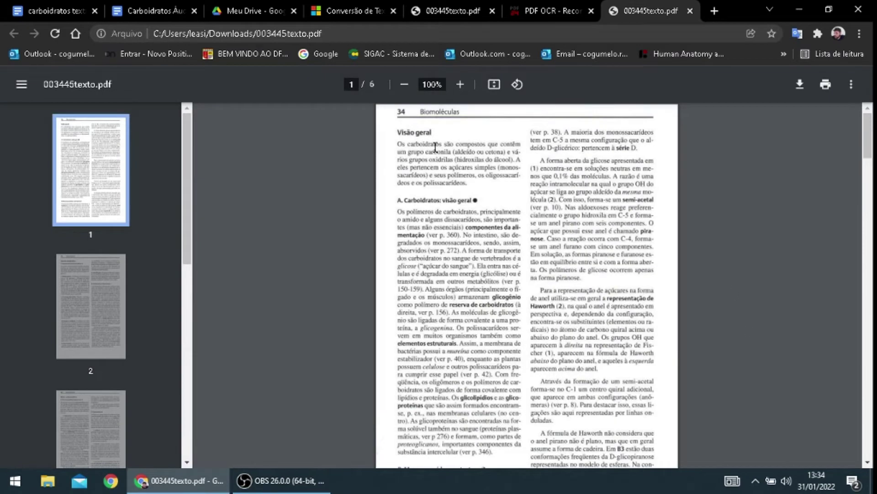
Enlarge the PDF view to 175% and select the Visão geral heading with its paragraph on page 1.
left_click(459, 85)
left_click(459, 85)
left_click(459, 84)
left_click(459, 84)
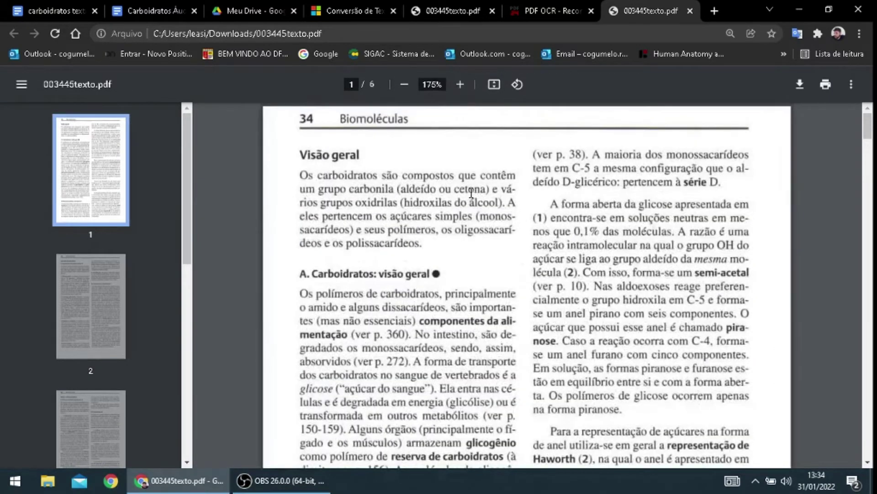
left_click_drag(301, 152, 423, 242)
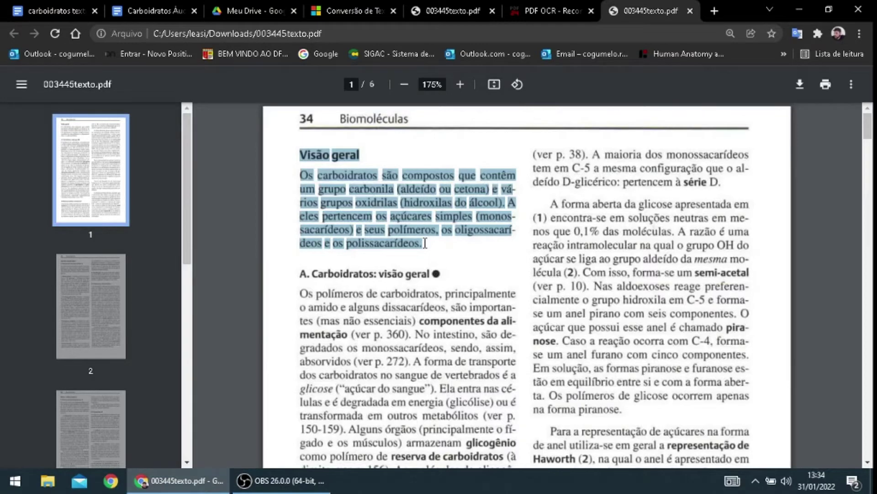
Select the PDF text from the Visão geral heading through "(ver p. 360)." for copying, and create a blank Google Docs document from Drive.
left_click(297, 159)
left_click_drag(297, 156, 415, 333)
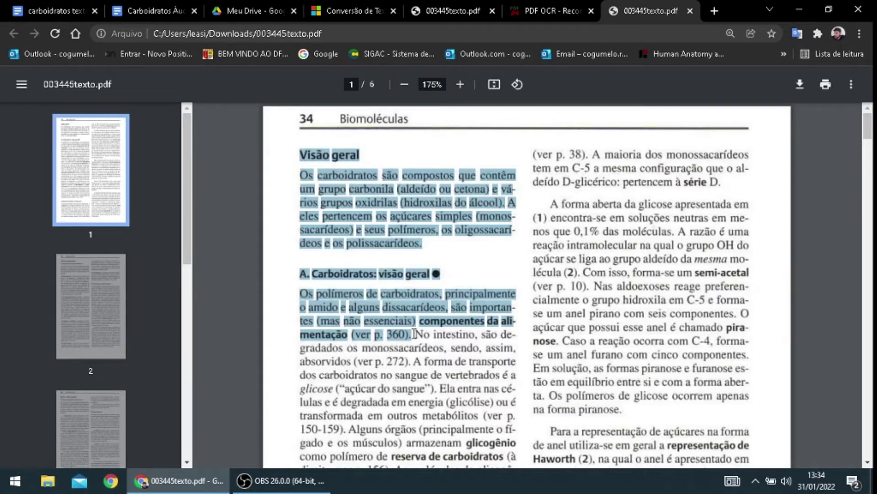
left_click(271, 11)
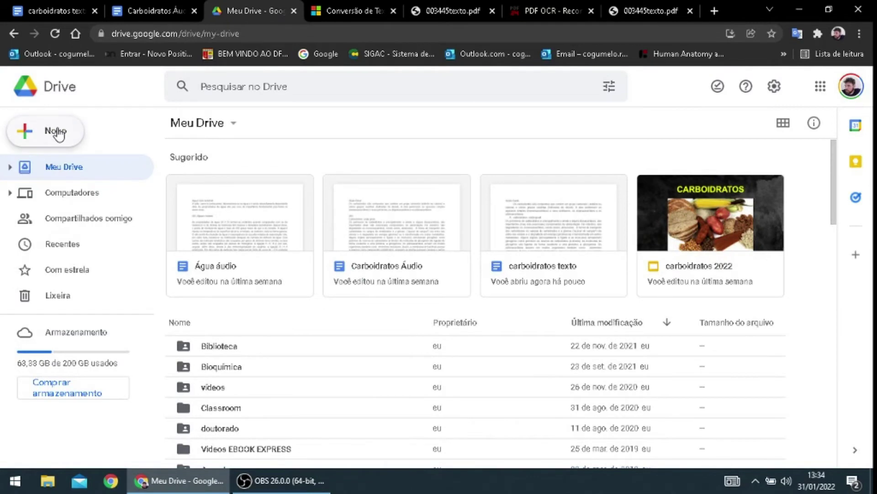
left_click(57, 133)
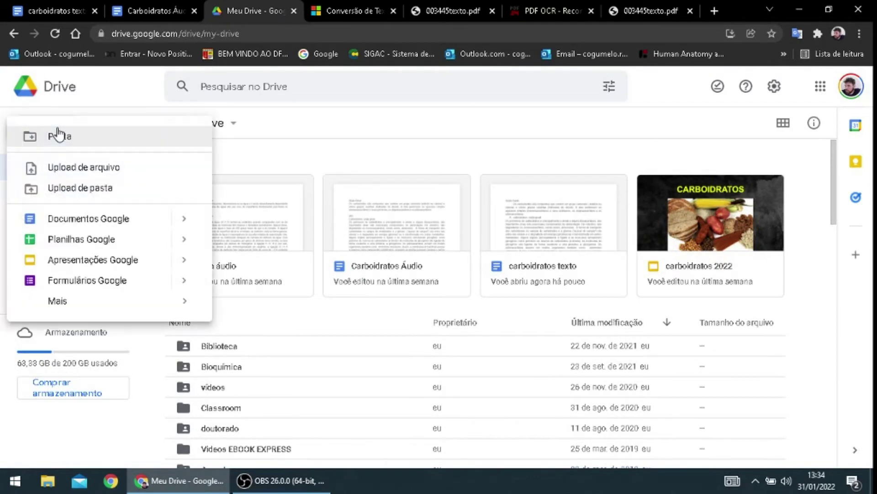
left_click(90, 219)
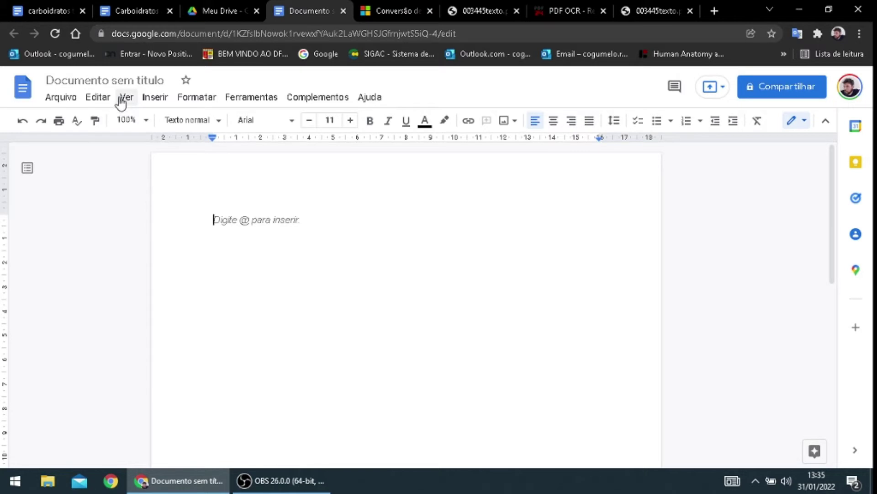
Paste the copied PDF passage into the blank document and justify all of its text.
left_click(107, 100)
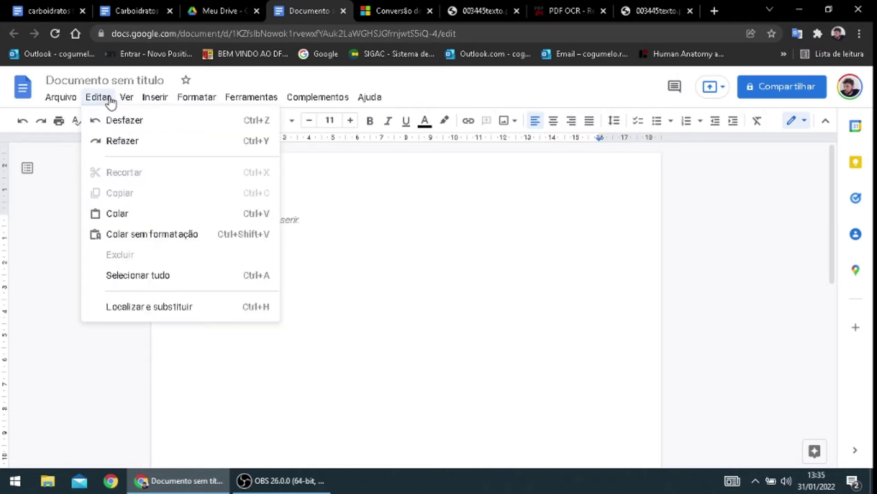
left_click(119, 207)
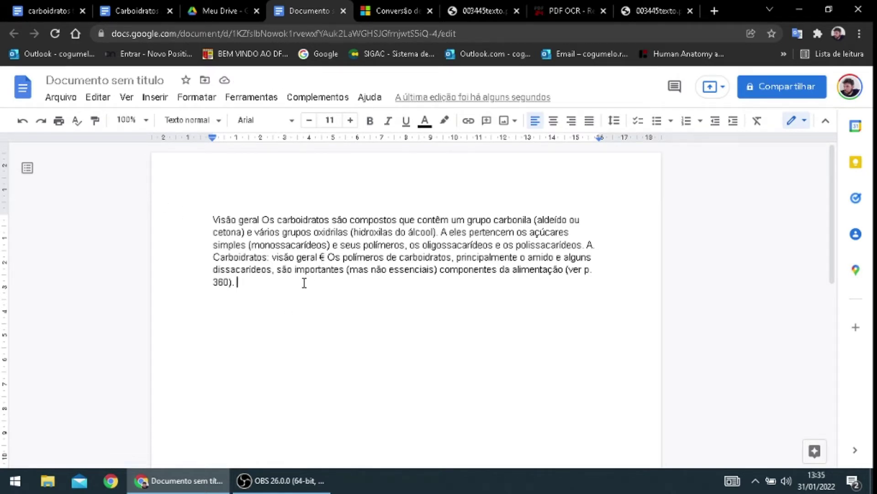
left_click_drag(241, 284, 213, 221)
left_click(588, 120)
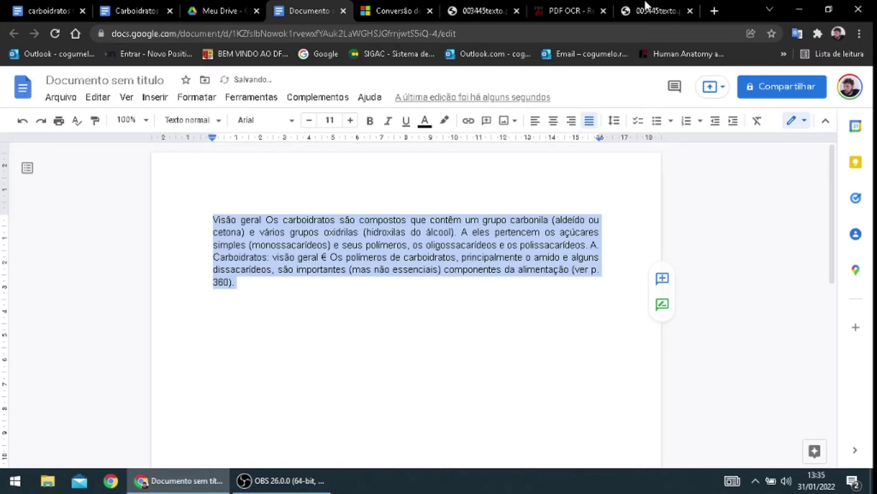
Close the PDF24 OCR page and return to the untitled document.
left_click(584, 11)
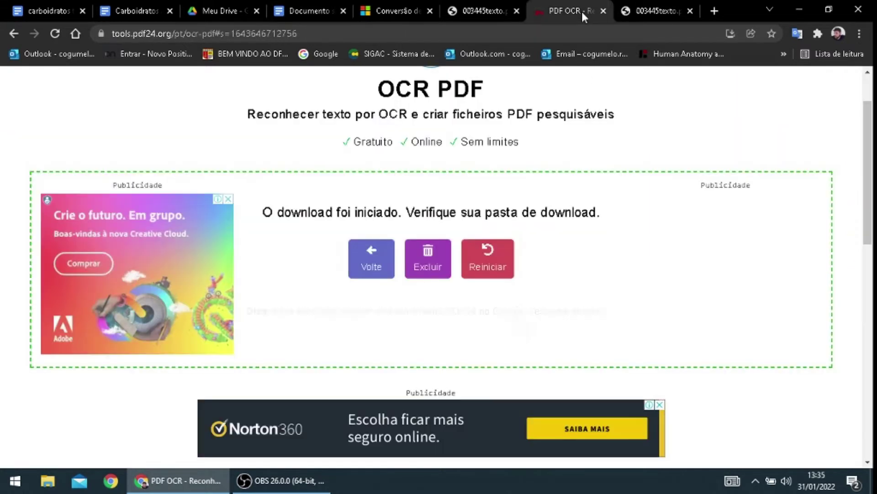
left_click(604, 11)
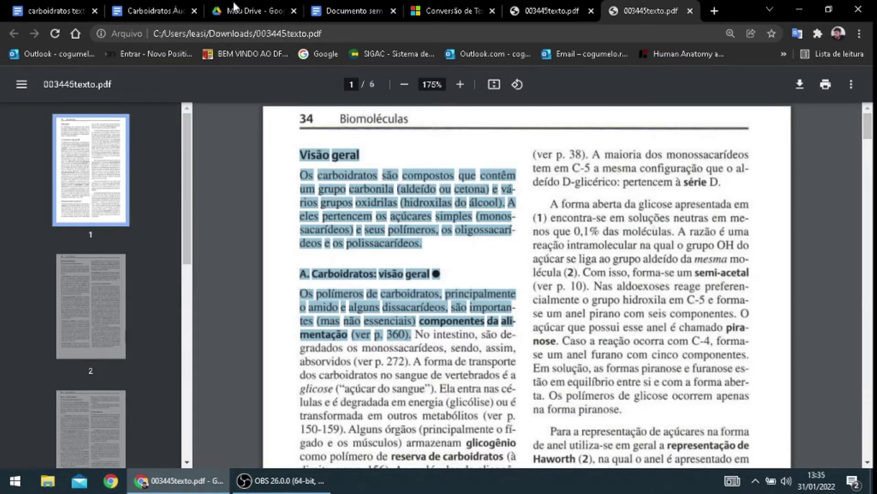
left_click(320, 12)
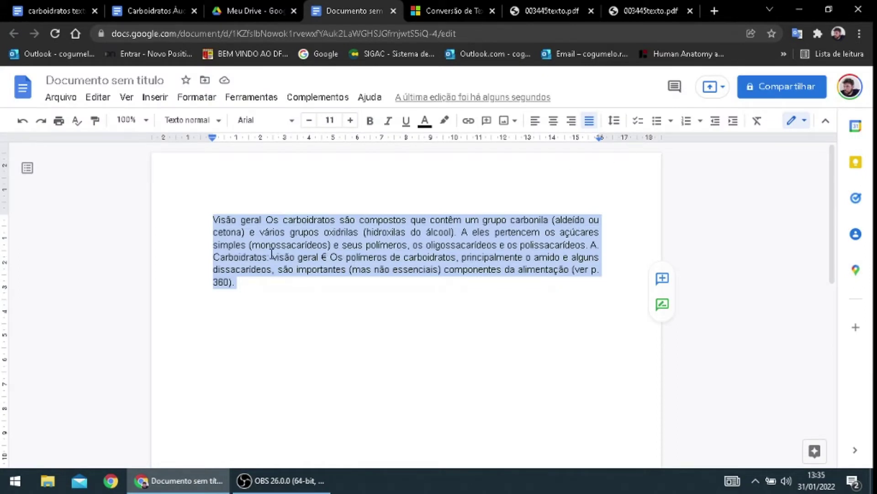
Move "A. Carboidratos: visão geral" and the text after it into a separate paragraph, with a blank line above it.
left_click(215, 258)
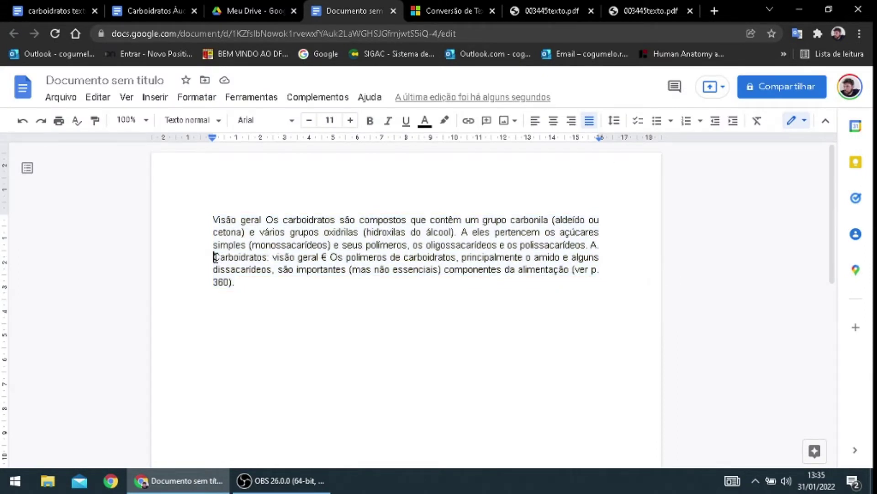
key("Return")
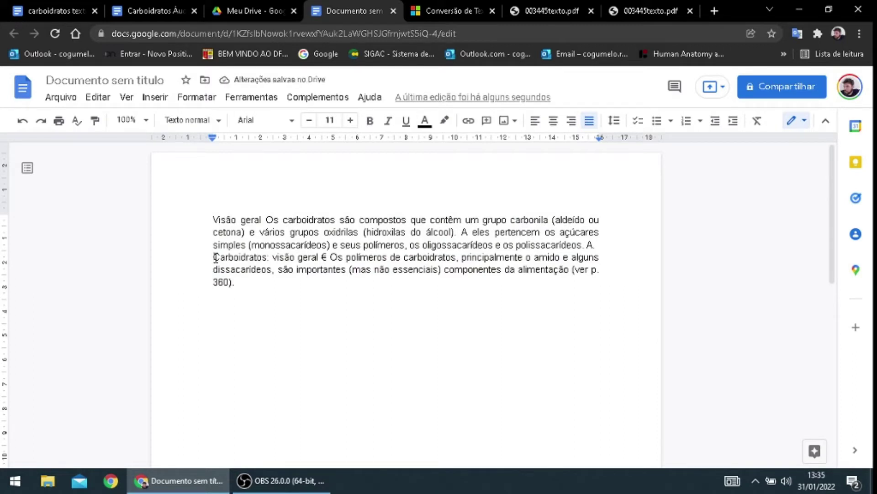
key("BackSpace")
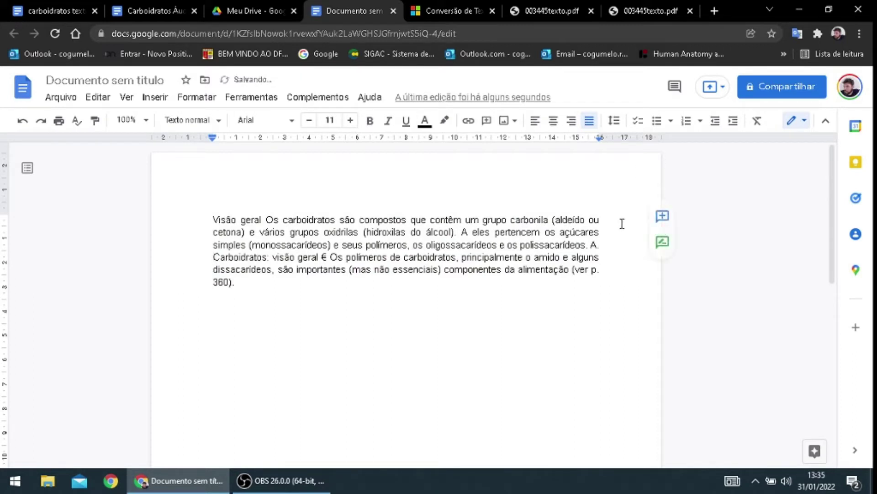
key("Return")
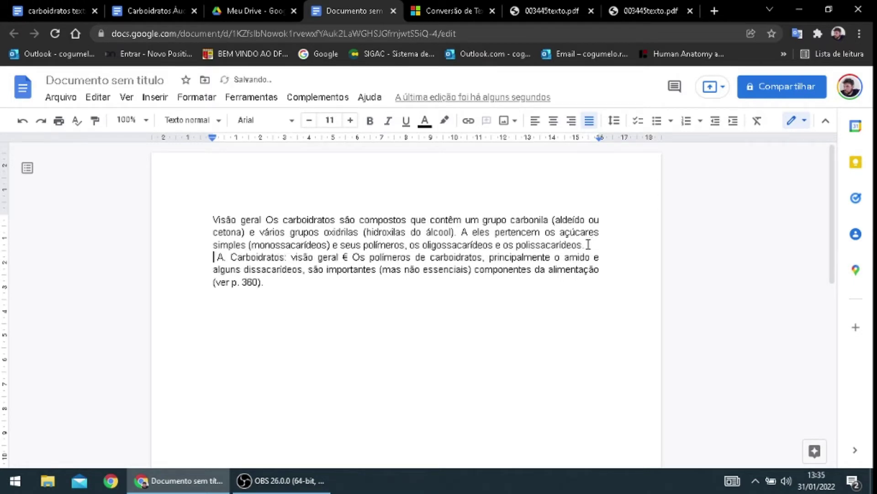
key("Return")
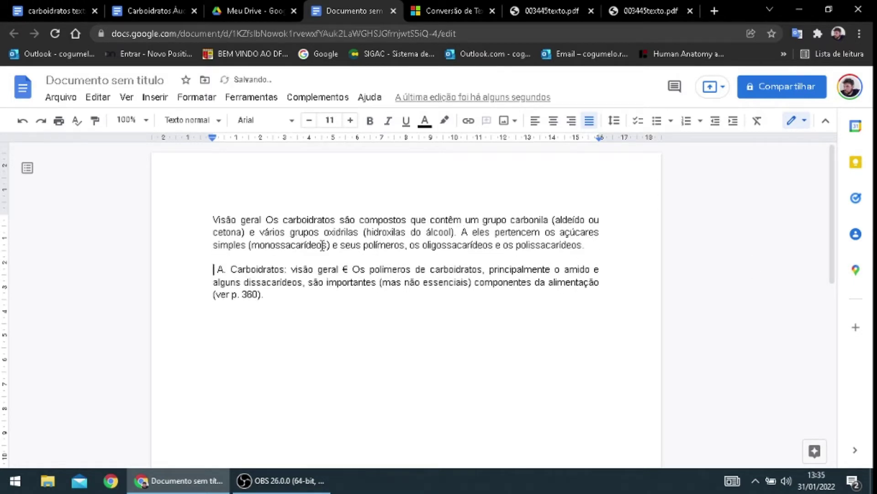
Delete the stray € after "visão geral" and start "Os polímeros de carboidratos" as its own paragraph below a blank line.
left_click(350, 268)
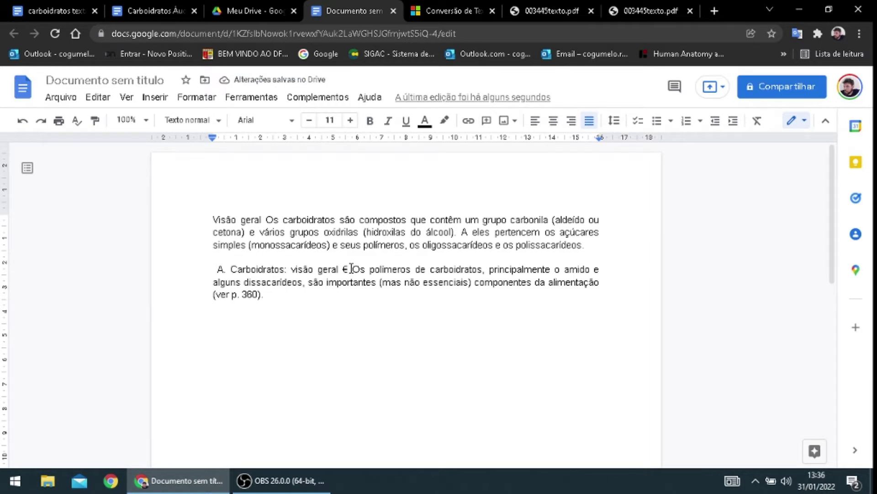
key("BackSpace")
key("BackSpace")
key("Return")
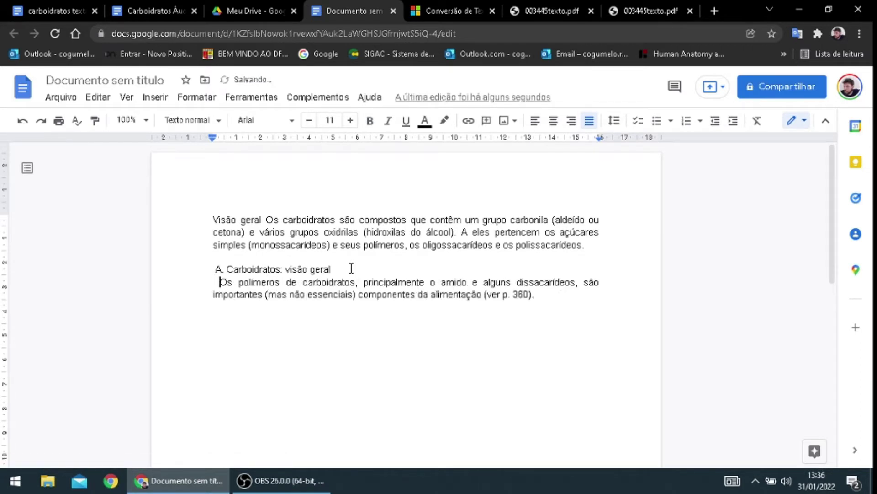
key("Delete")
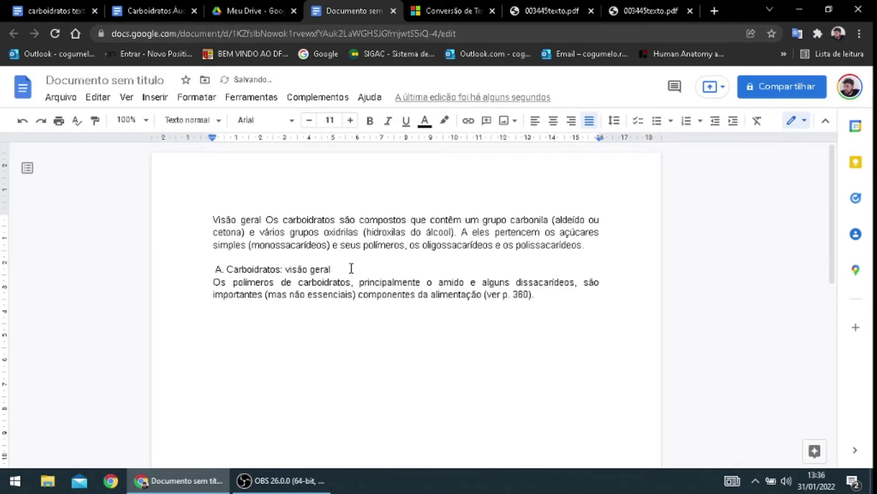
key("Return")
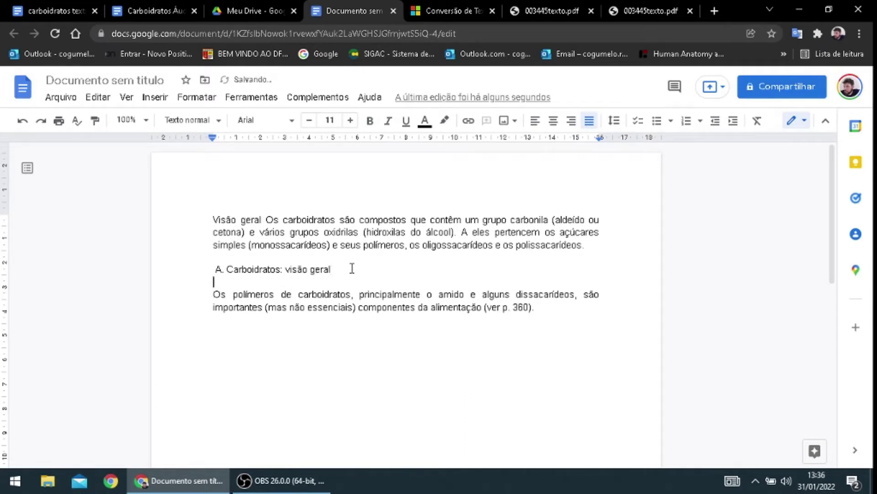
Remove the reference "(ver p. 360)" from the end of the last paragraph and finish the sentence with a full stop after "alimentação".
triple_click(538, 302)
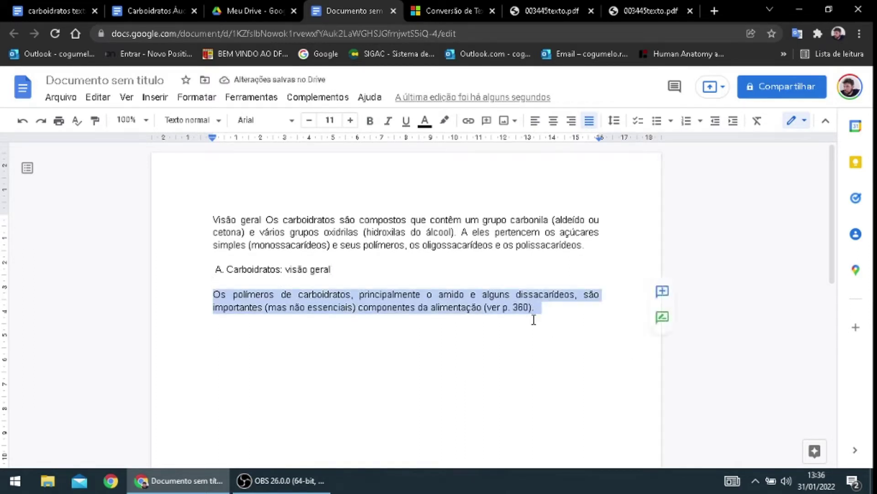
left_click(533, 316)
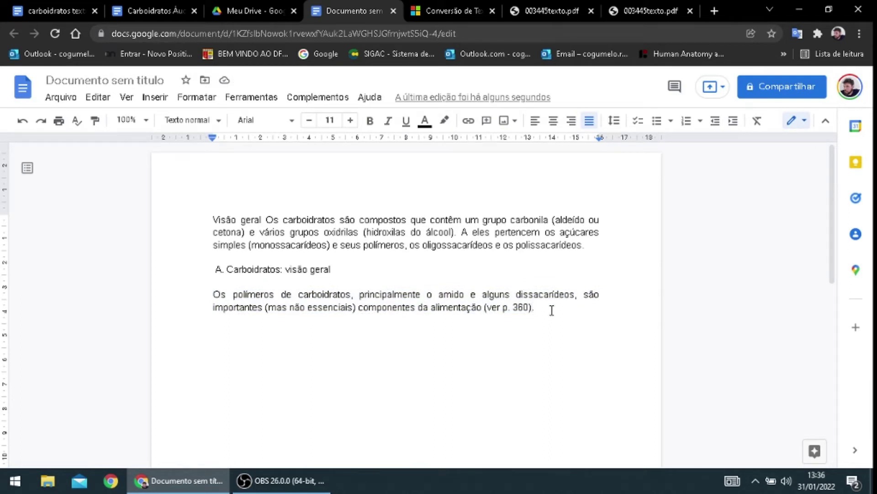
key("BackSpace")
key("BackSpace")
key("BackSpace")
key("BackSpace")
key("BackSpace")
key("BackSpace")
key("BackSpace")
key("BackSpace")
key("BackSpace")
key("BackSpace")
key("BackSpace")
key("BackSpace")
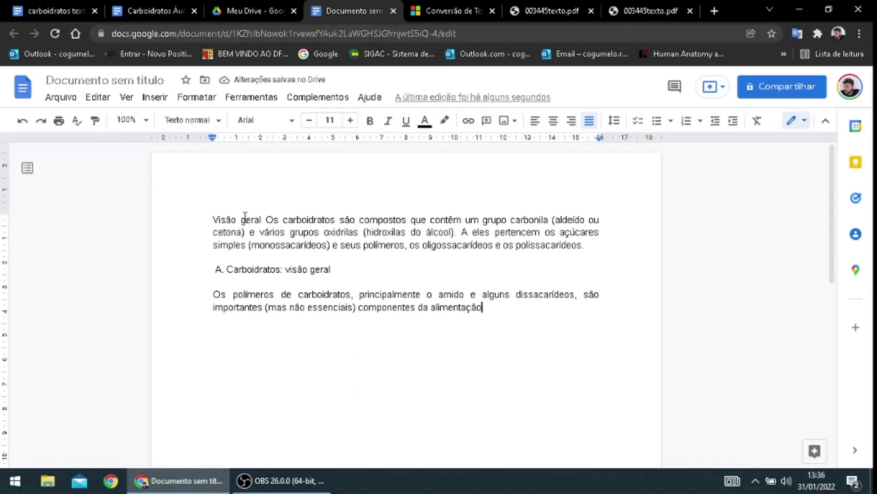
left_click(502, 307)
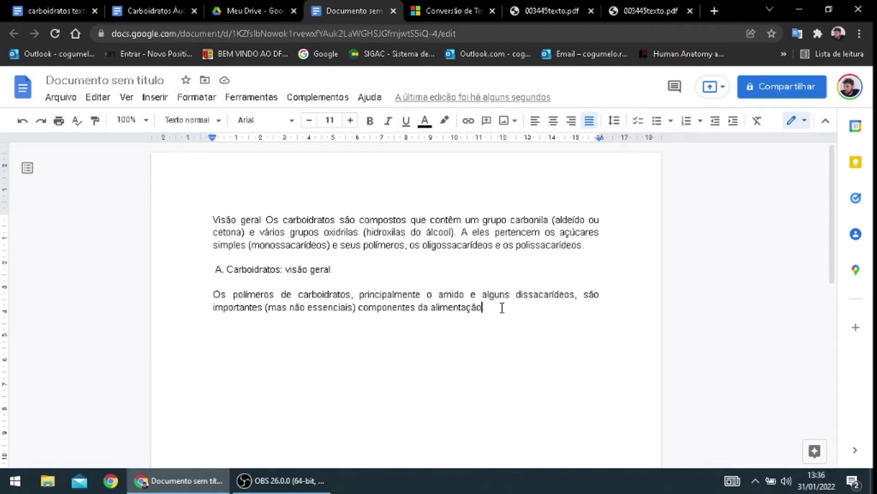
Close the original and the OCR-processed 003445texto PDFs and return to the untitled document.
left_click(564, 10)
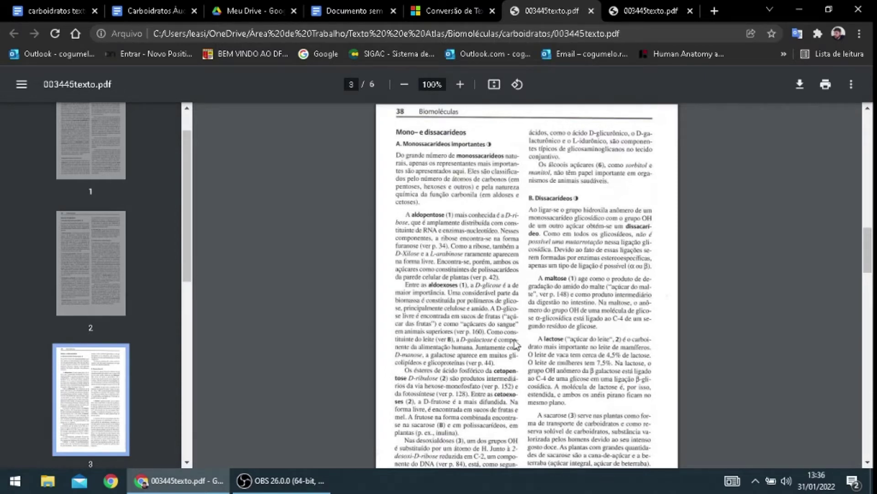
left_click(591, 11)
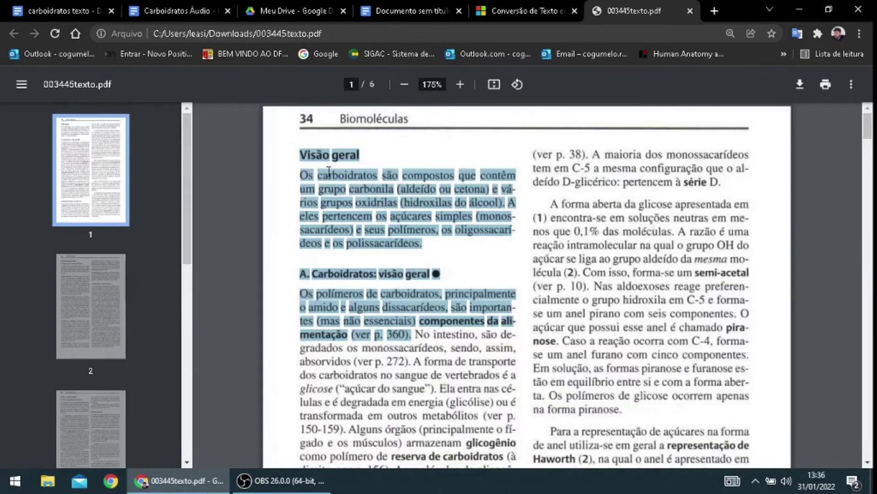
left_click(392, 153)
left_click_drag(300, 155, 413, 335)
left_click(690, 11)
left_click(461, 10)
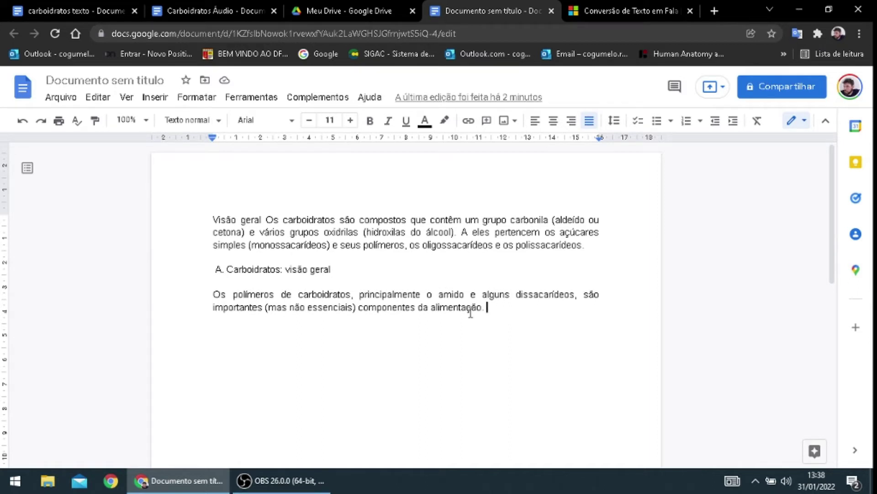
Select and copy the entire text of the document.
key("ctrl+a")
key("ctrl+c")
left_click(98, 97)
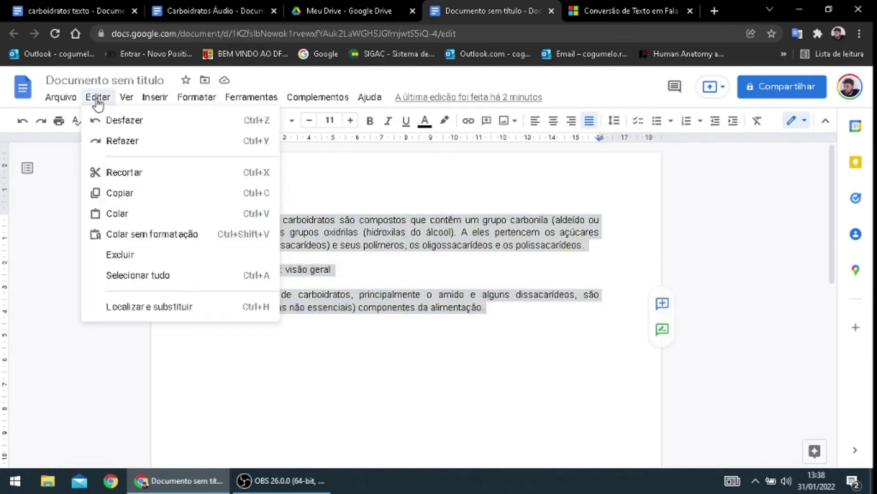
left_click(120, 194)
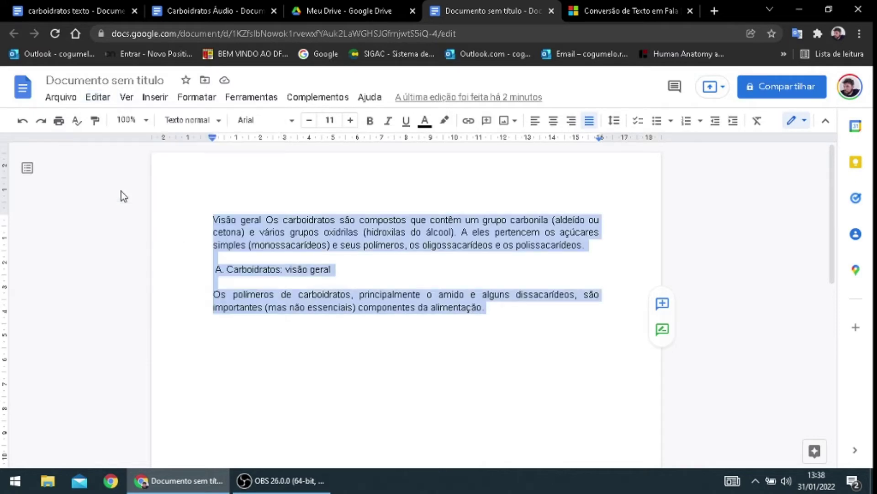
Switch to the Azure text-to-speech page and examine the demo's available voices and speaking styles for Portuguese (Brazil).
left_click(606, 7)
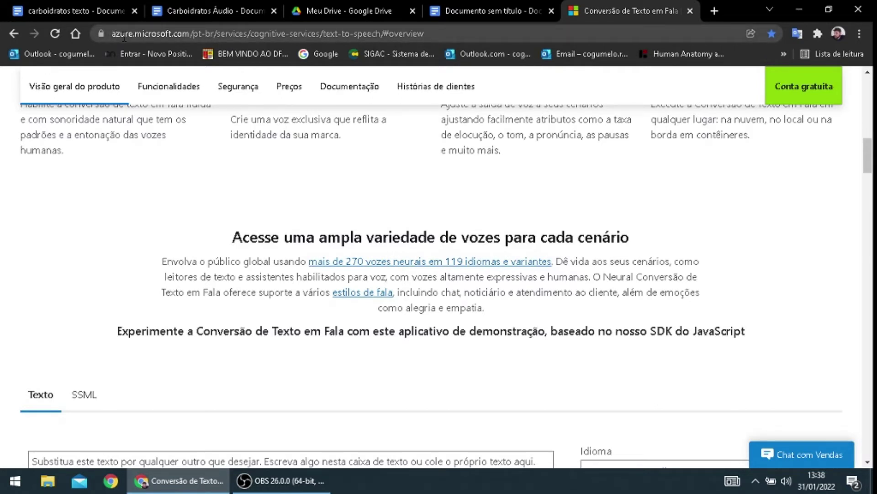
left_click_drag(872, 148, 873, 176)
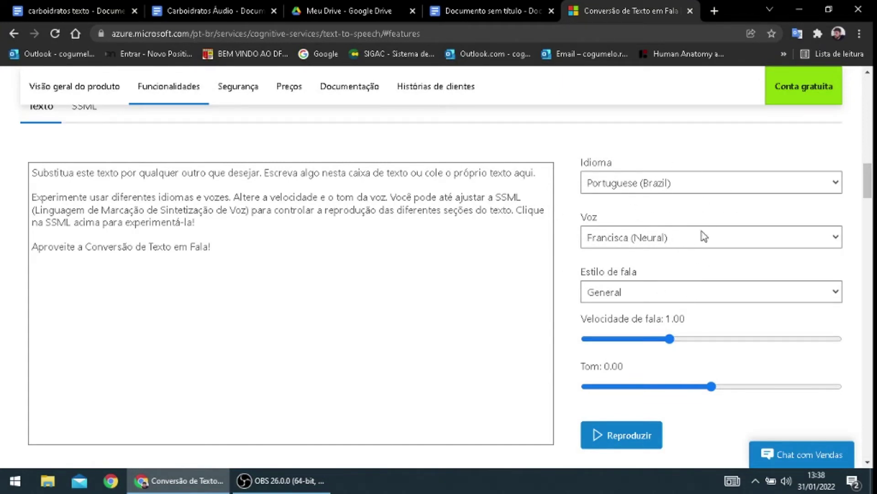
left_click(811, 241)
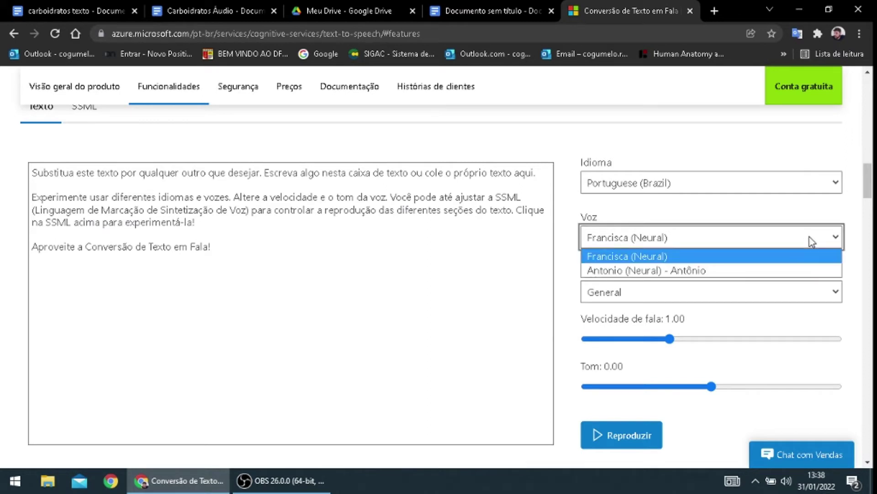
left_click(812, 241)
left_click(819, 295)
left_click(820, 295)
left_click(819, 295)
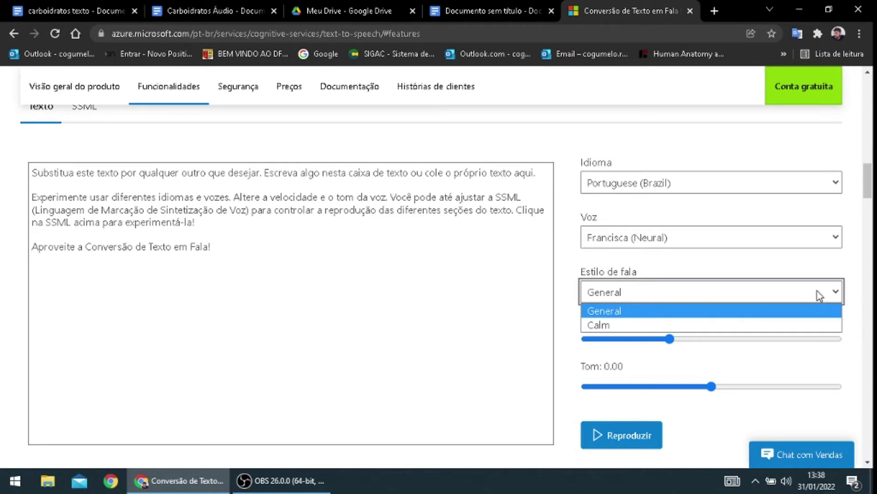
left_click(762, 291)
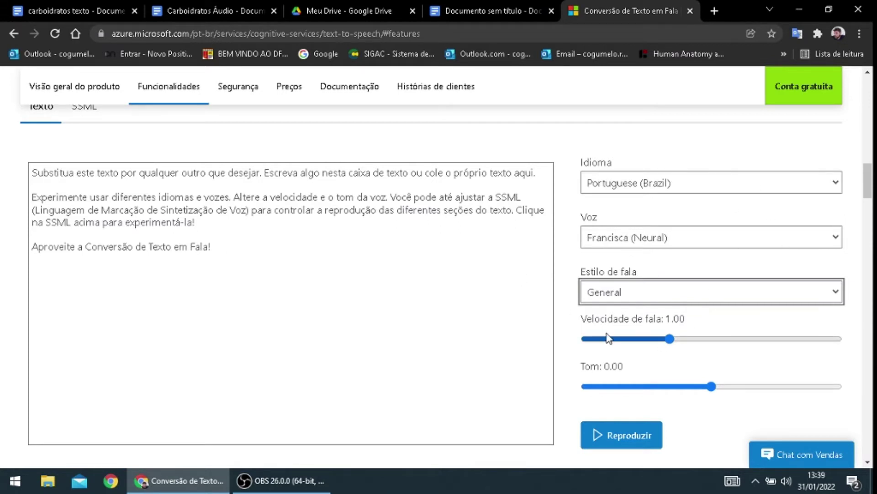
Clear the sample text from the text-to-speech demo and switch back to the untitled Google Docs document.
left_click_drag(240, 245, 3, 143)
key("BackSpace")
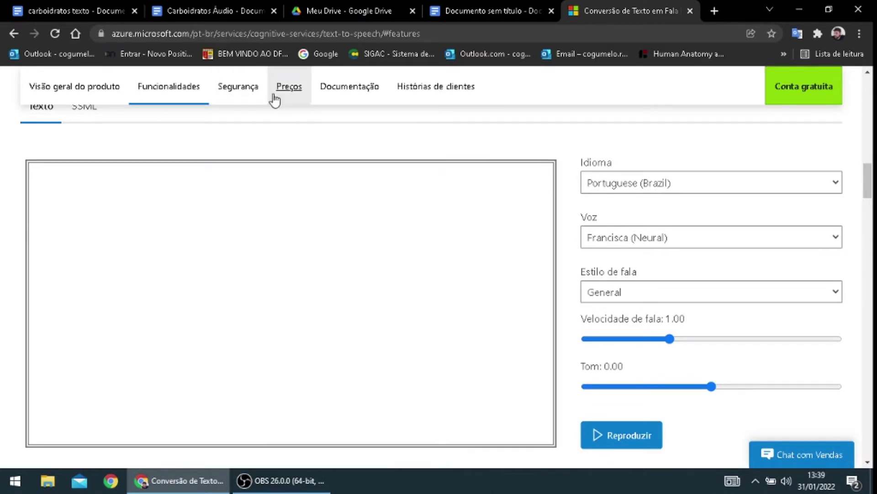
left_click(463, 11)
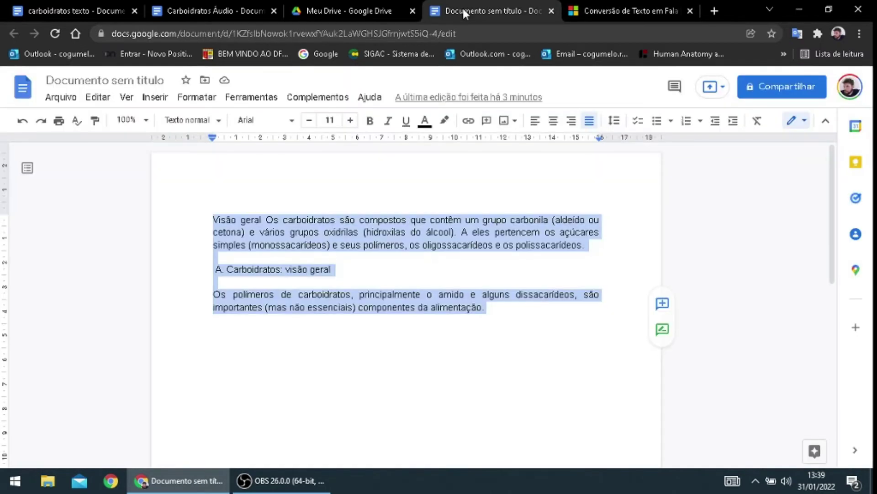
Switch to the Azure text-to-speech page, paste the copied document text into the demo, and briefly play it.
left_click(606, 8)
left_click(94, 174)
right_click(94, 174)
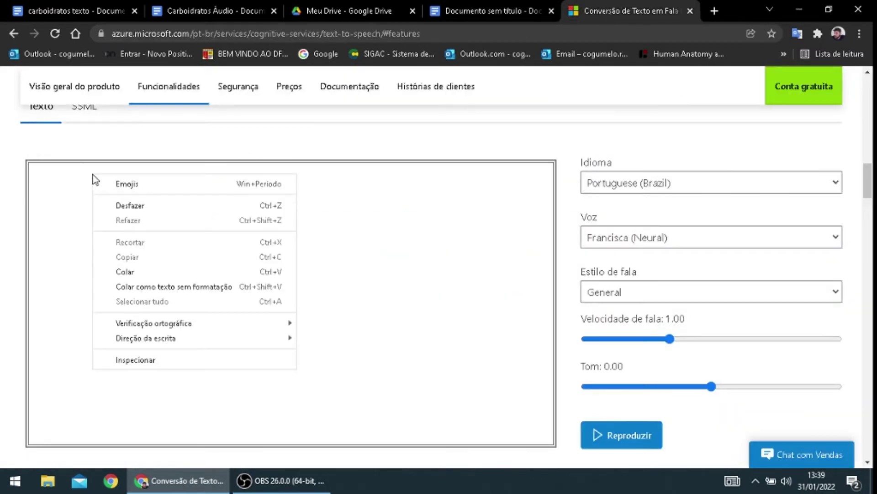
left_click(120, 272)
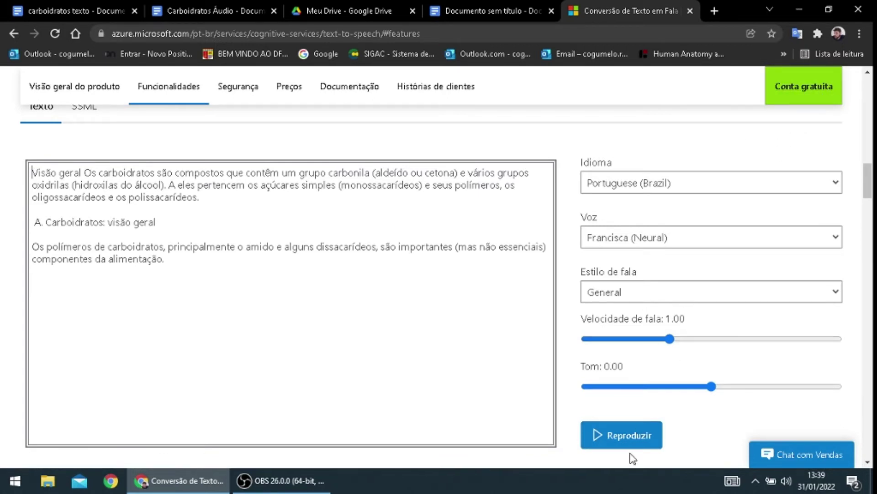
left_click(631, 436)
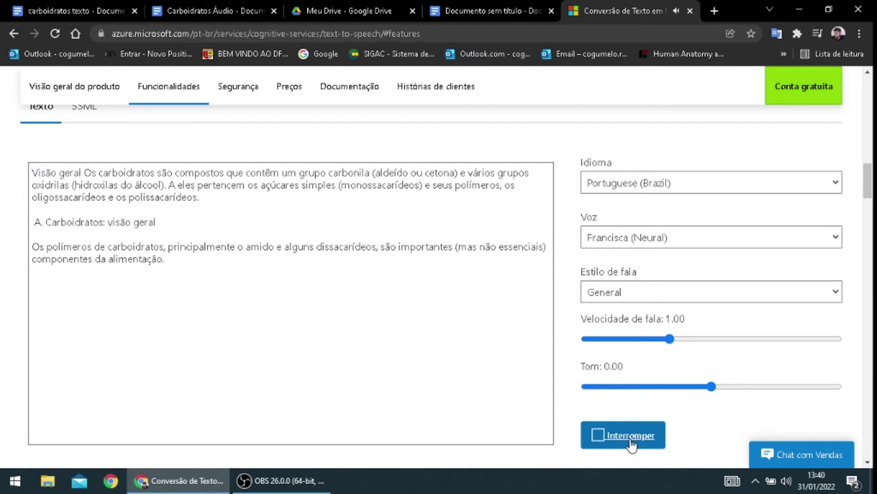
left_click(631, 439)
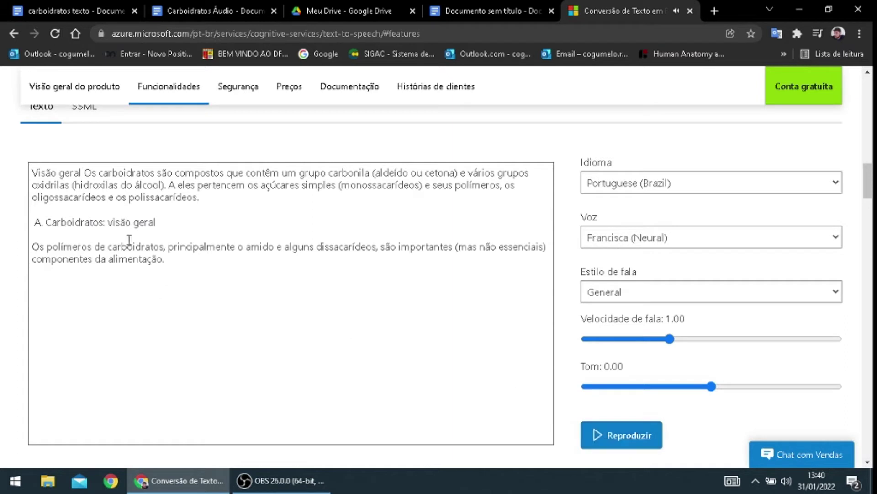
Add a period after "Visão geral" and separate it from the following sentence with a blank line.
left_click(83, 171)
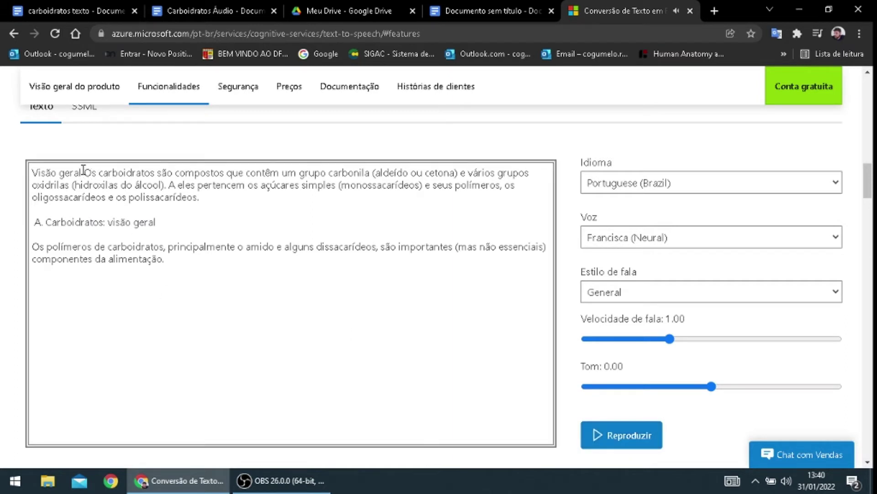
type(".")
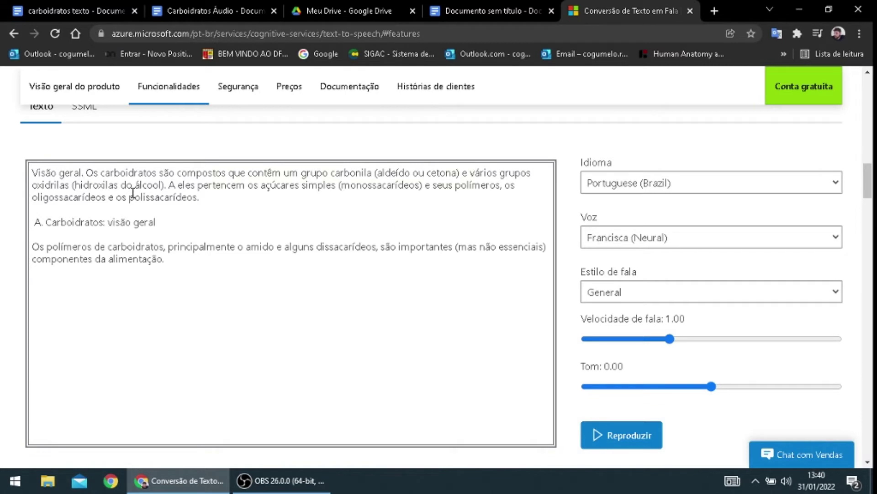
key("Return")
key("Return")
key("Right")
key("BackSpace")
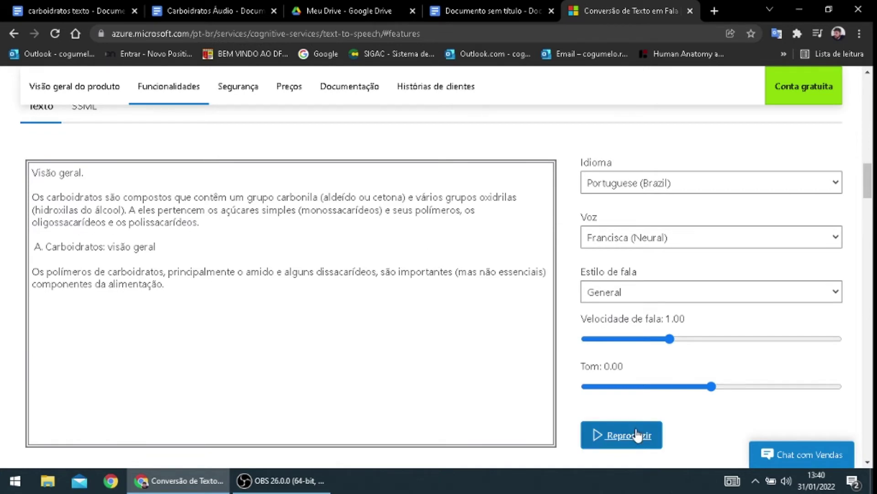
Play the edited text from the beginning to check its pronunciation and stop the playback.
left_click(31, 173)
left_click(631, 452)
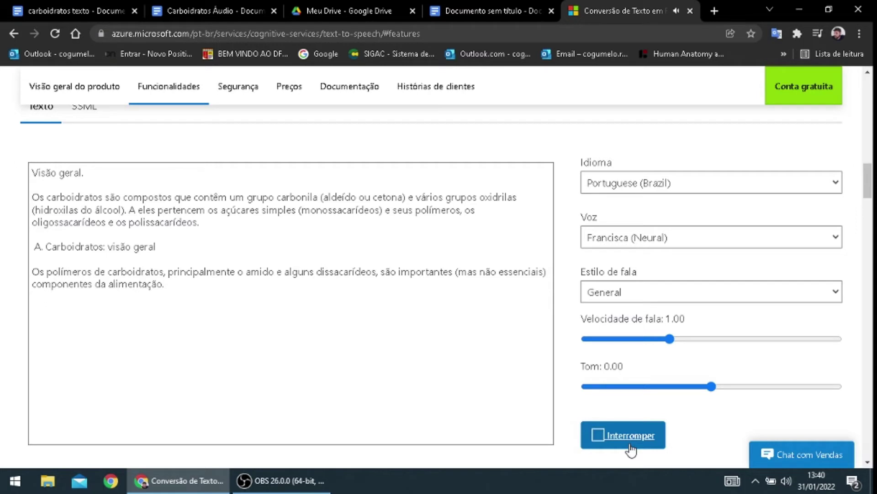
left_click(631, 450)
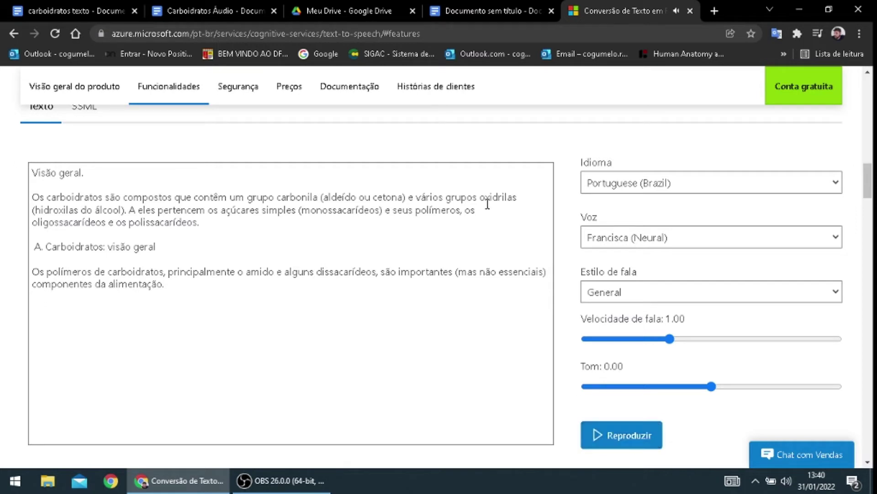
Respell the two words in the first paragraph as "óligossacarídeos" and "pólissacarídeos" and play the text to check them.
left_click(33, 221)
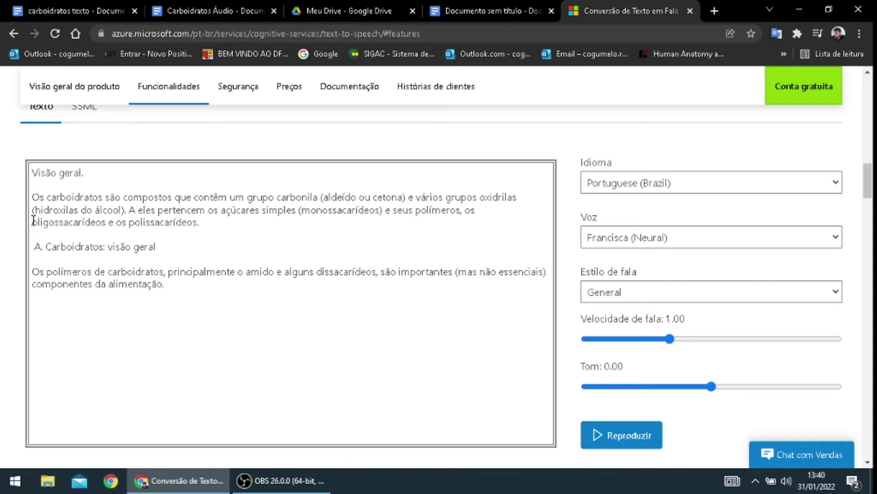
key("BackSpace")
key("Return")
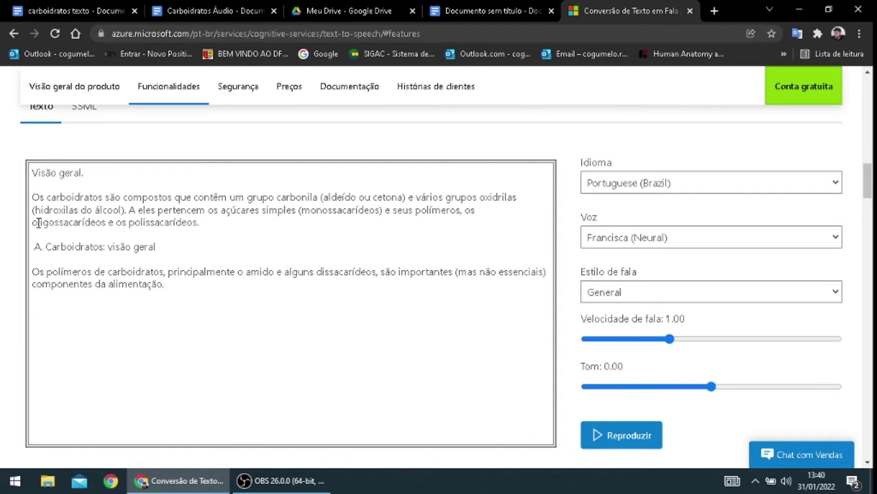
left_click_drag(37, 223, 32, 223)
type("ó")
left_click(140, 223)
key("BackSpace")
type("ó")
left_click(33, 172)
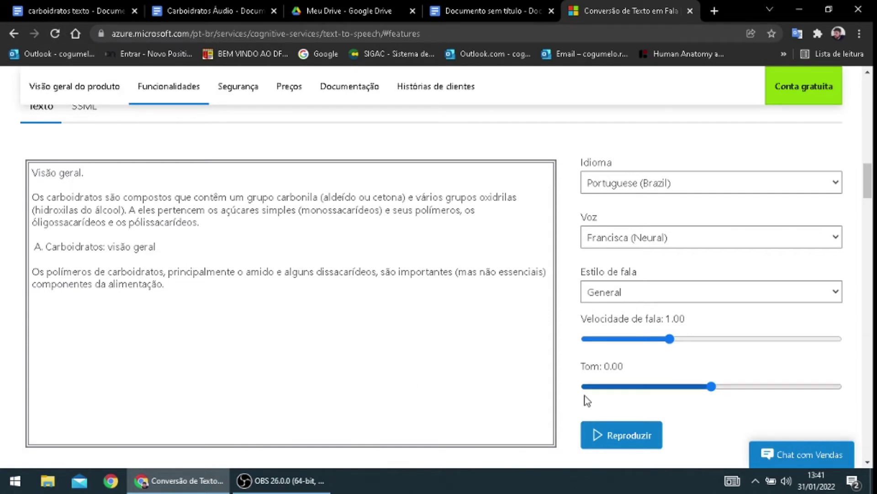
left_click(617, 433)
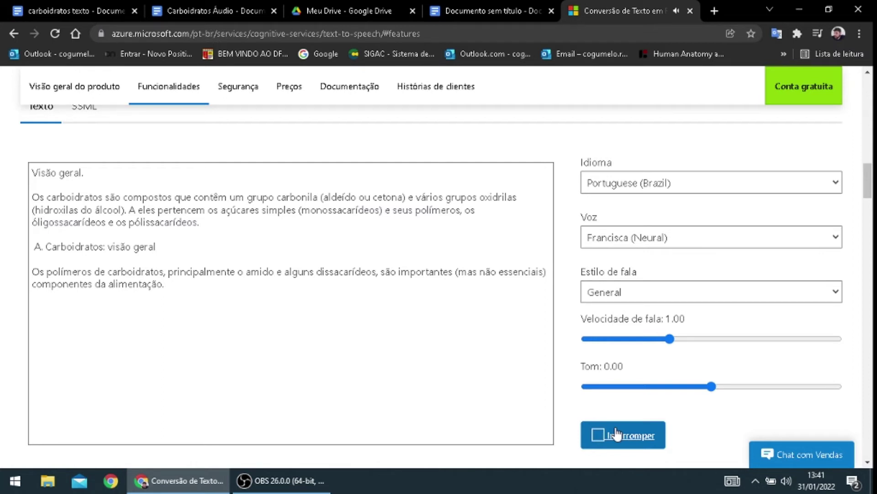
left_click(617, 433)
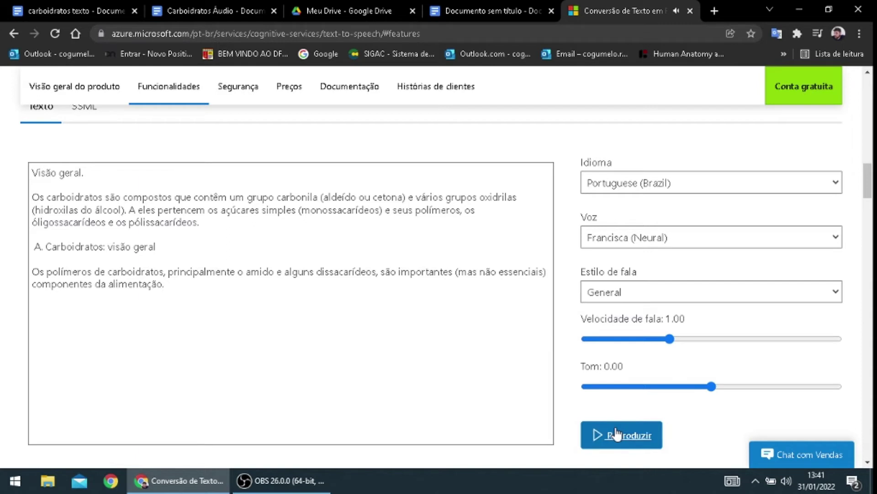
Separate "A." from "Carboidratos: visão geral" with a blank line.
left_click(46, 247)
key("Return")
key("Return")
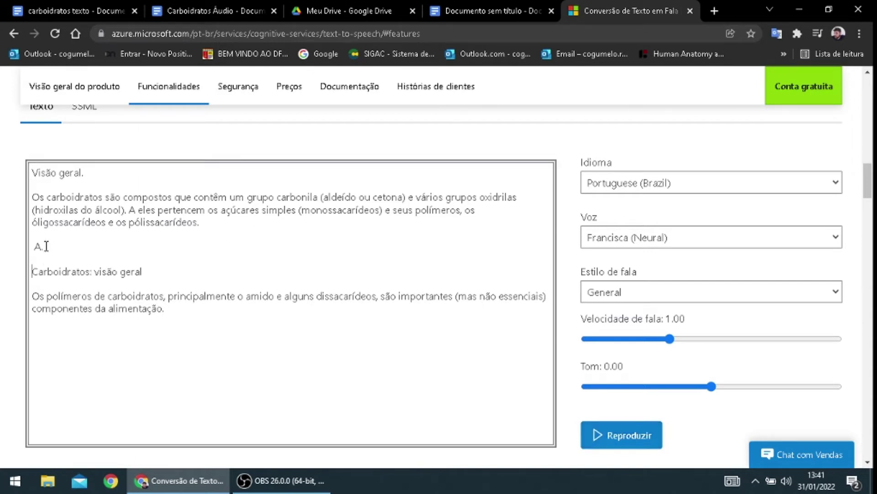
Copy and delete the opening "Visão geral" section so the text starts at "A.".
left_click_drag(225, 222, 2, 179)
key("ctrl+c")
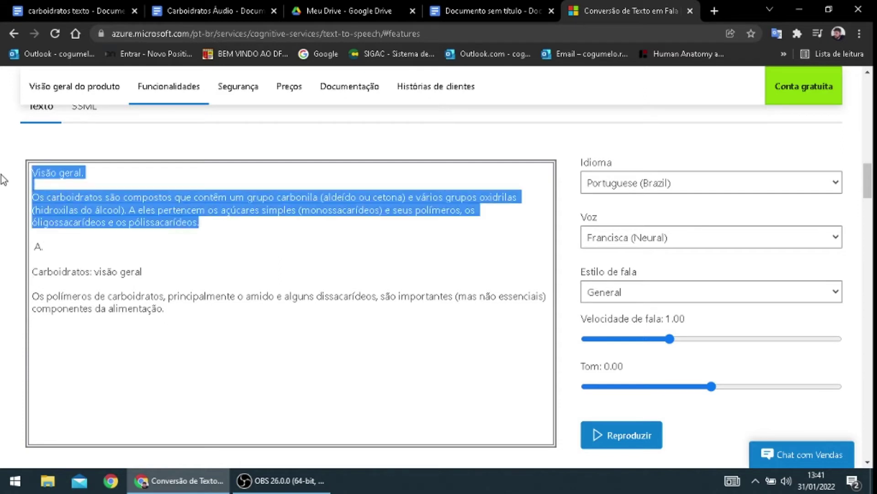
key("BackSpace")
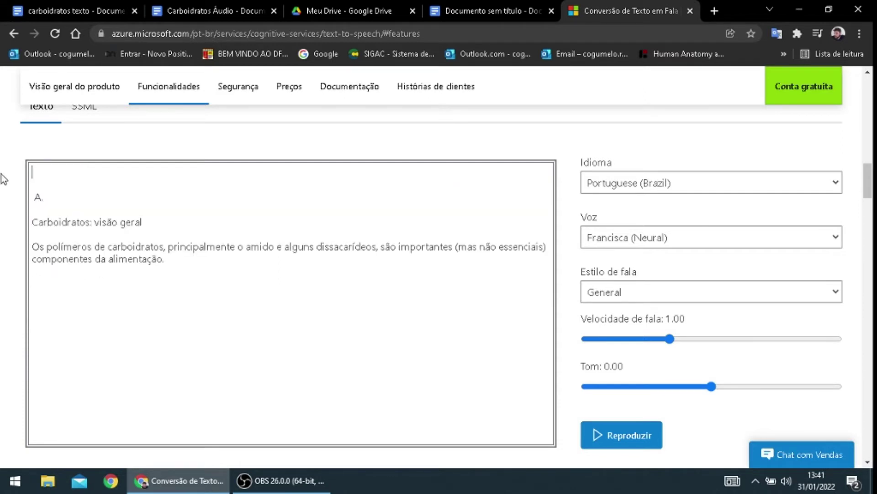
left_click(30, 196)
key("BackSpace")
key("BackSpace")
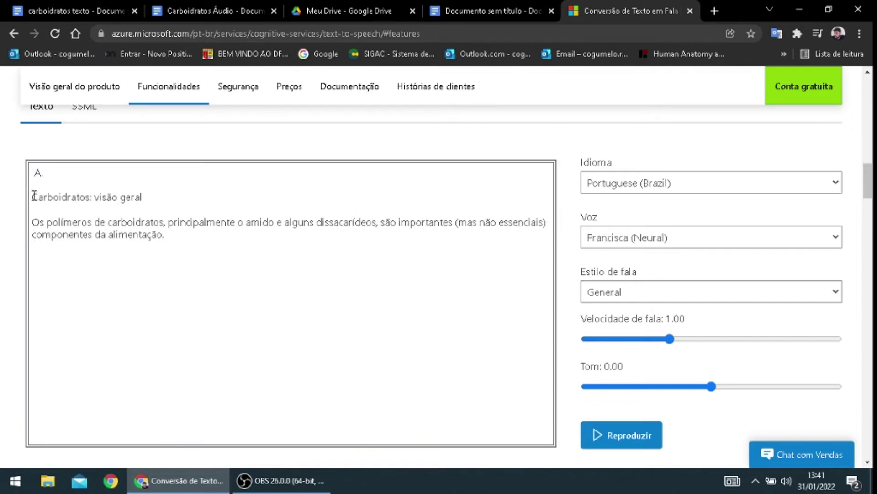
Rejoin "A." and "Carboidratos: visão geral" on one line and play the shortened text.
left_click(33, 197)
key("BackSpace")
key("BackSpace")
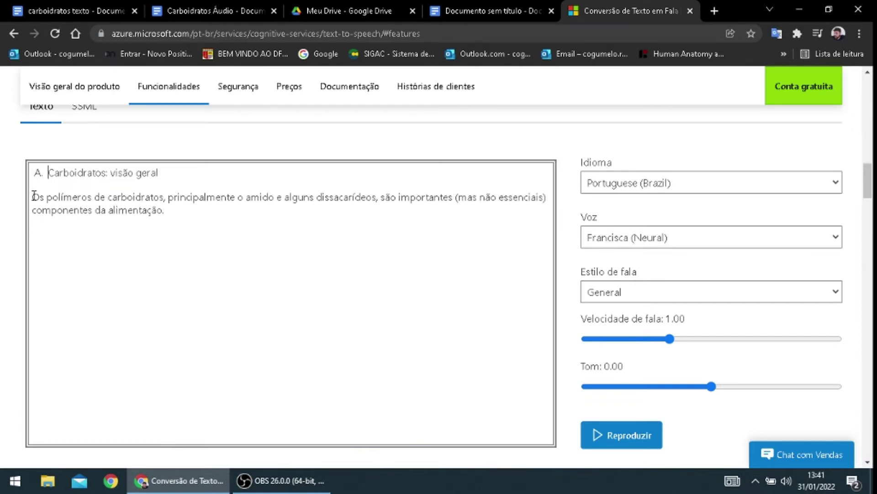
left_click(641, 445)
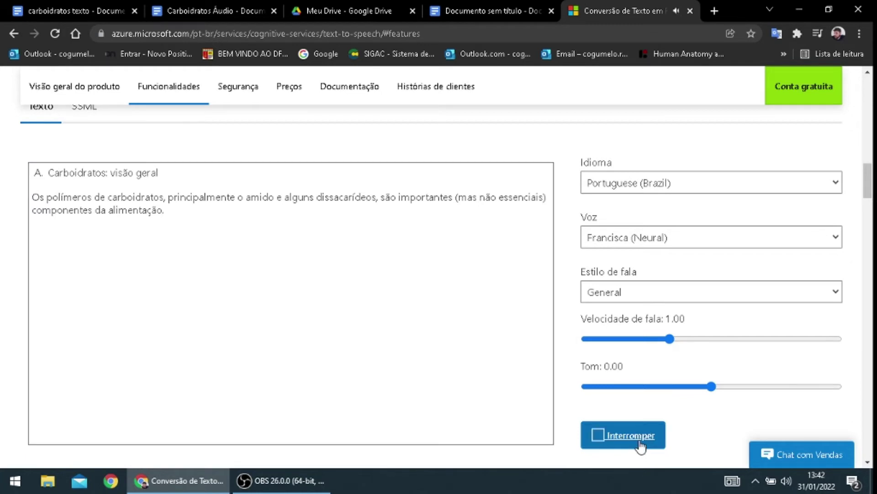
left_click(641, 445)
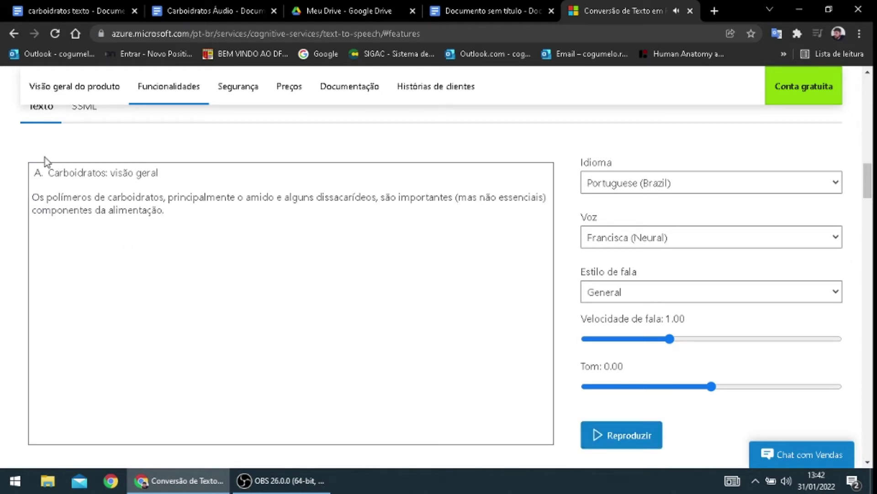
Restore the deleted "Visão geral" section at the start of the text.
left_click(38, 172)
key("BackSpace")
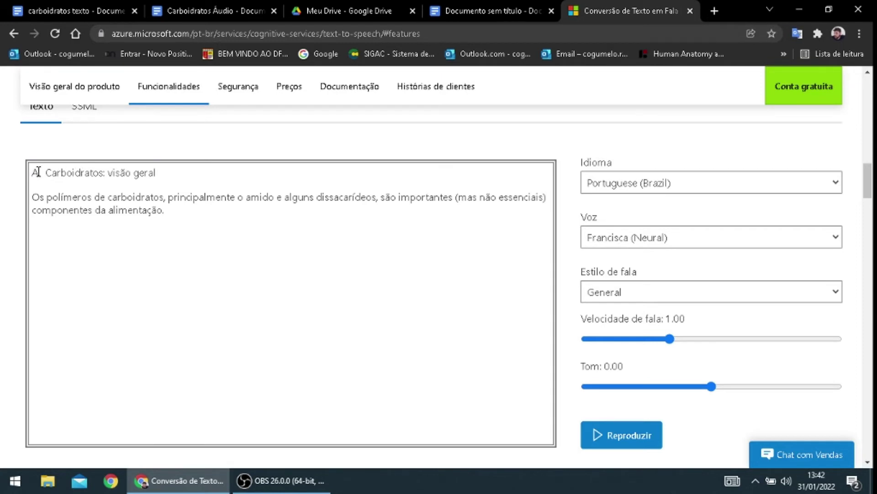
key("BackSpace")
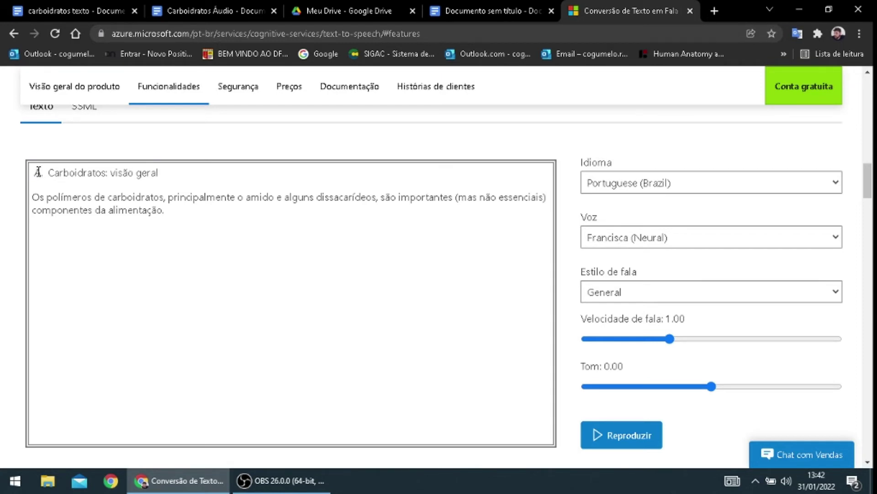
key("Return")
key("Return")
key("Return")
key("Return")
left_click(38, 172)
key("ctrl+v")
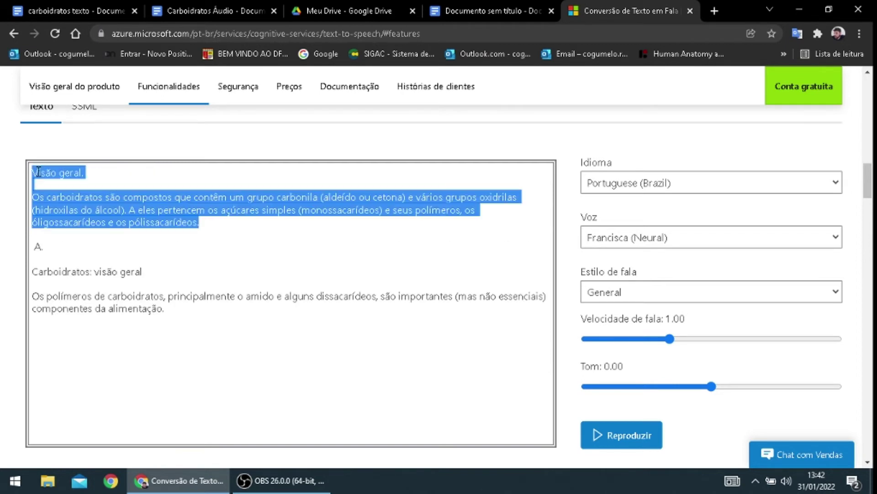
left_click(65, 222)
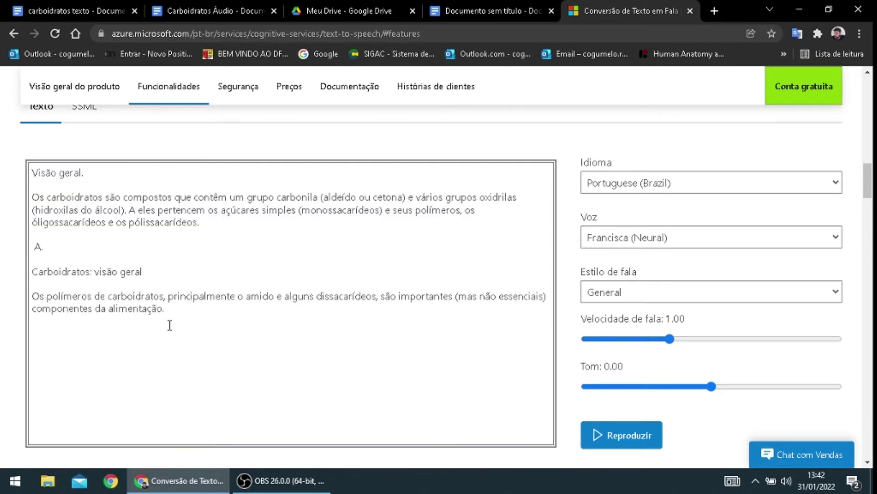
Put "Carboidratos: visão geral" back on the same line as "A." in the full text.
left_click(27, 272)
key("BackSpace")
key("BackSpace")
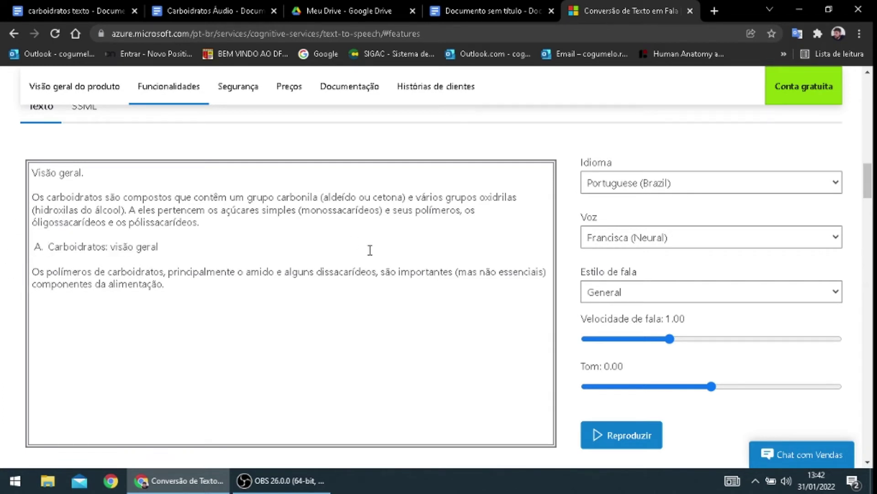
Delete everything before "óligossacarídeos" and play the remaining text.
left_click_drag(478, 210, 2, 169)
key("BackSpace")
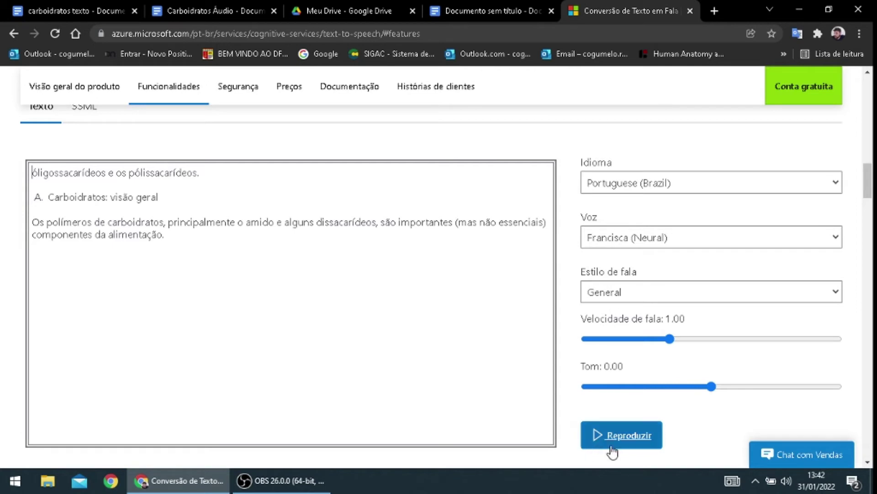
left_click(639, 447)
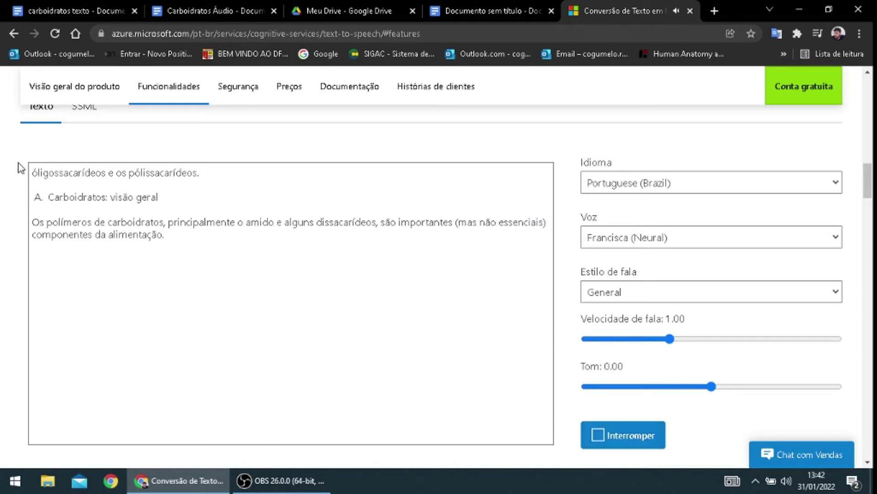
Undo the deletion of the text before "óligossacarídeos" and place the cursor after the last paragraph.
left_click(32, 173)
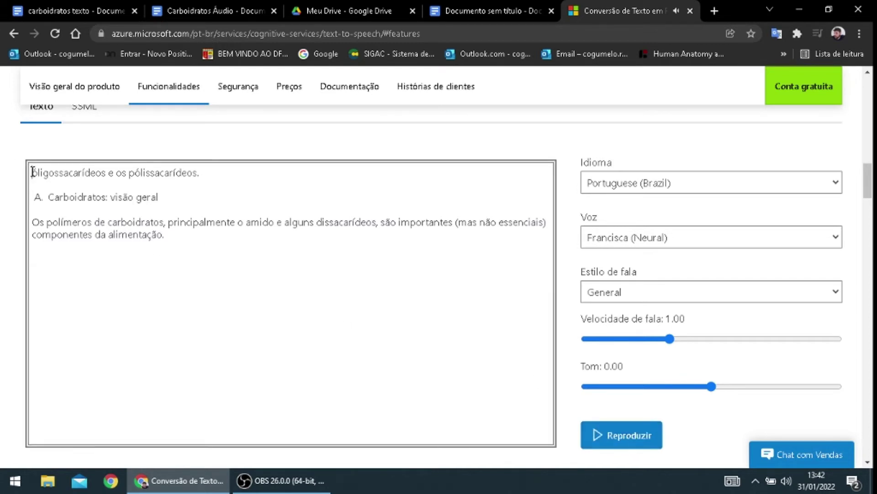
key("ctrl+shift+Home")
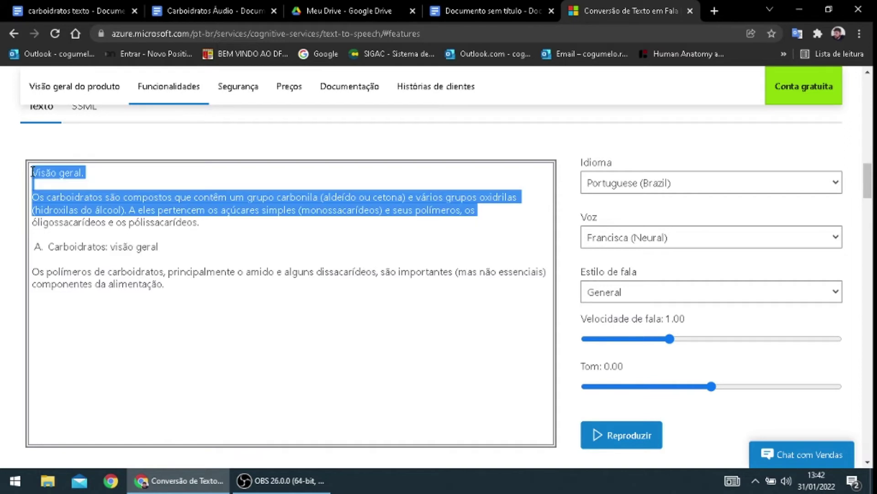
left_click(178, 300)
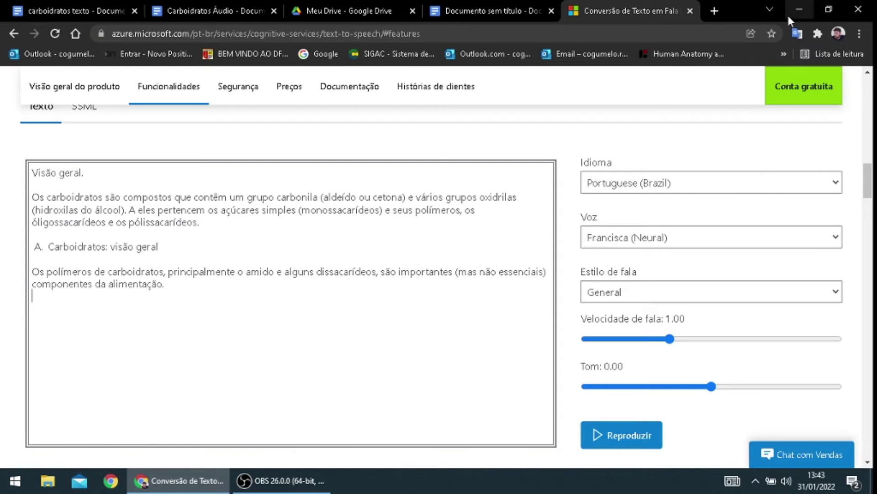
Minimize the browser and OBS, switch to Audacity, and start and stop a test recording of the headset's speaker output.
left_click(799, 10)
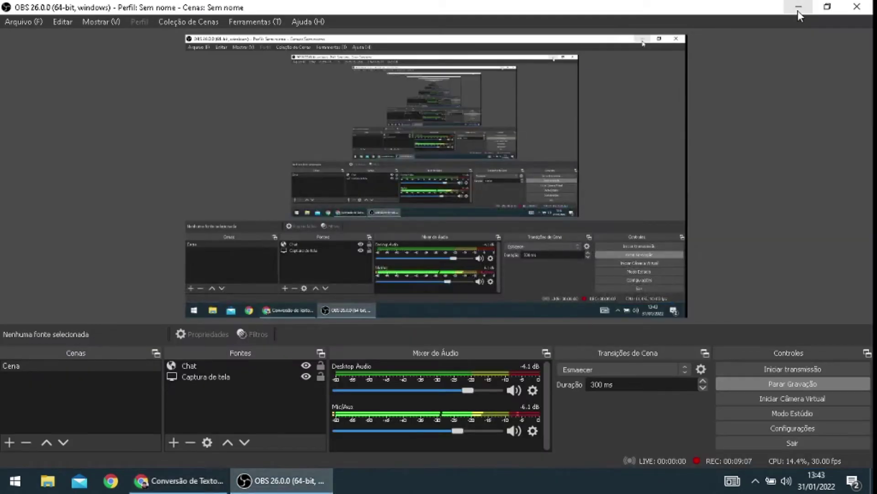
left_click(798, 11)
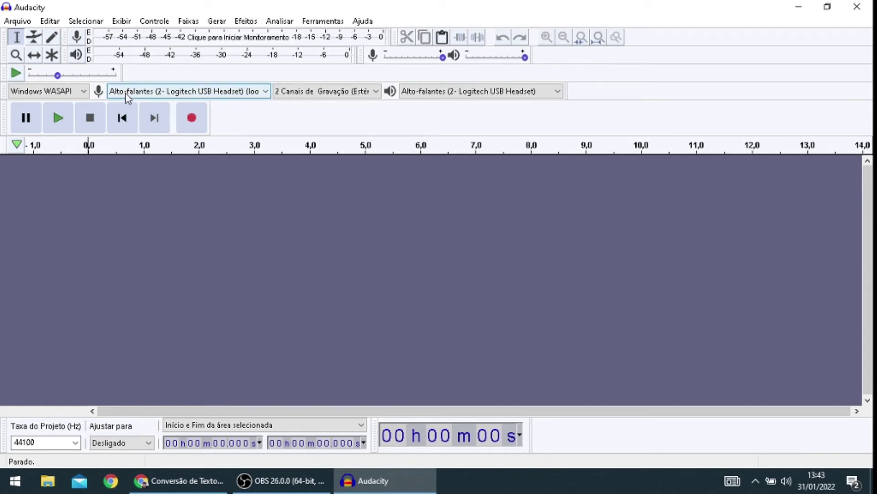
left_click(195, 121)
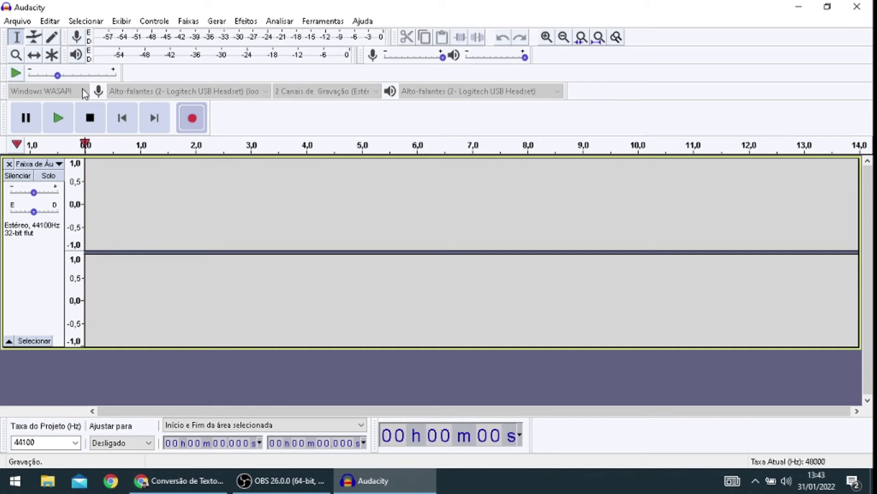
left_click(93, 118)
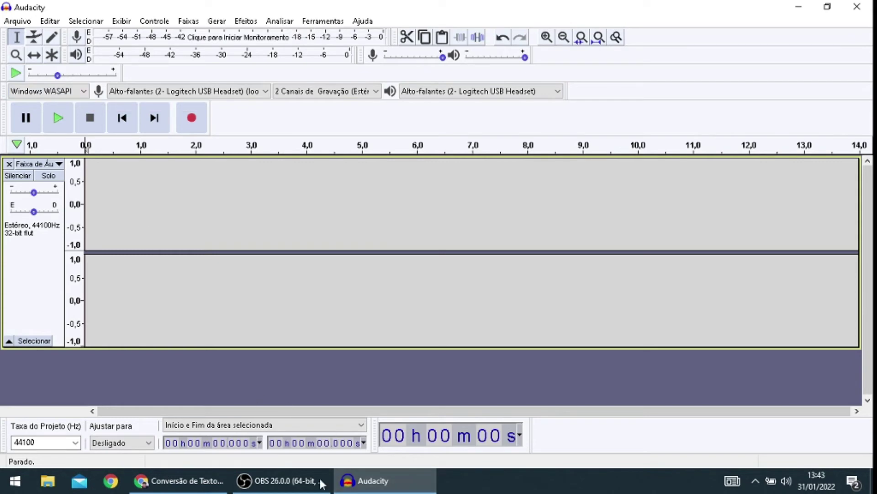
Set the audio host to MME and record a short test take from the headset microphone.
mouse_move(367, 482)
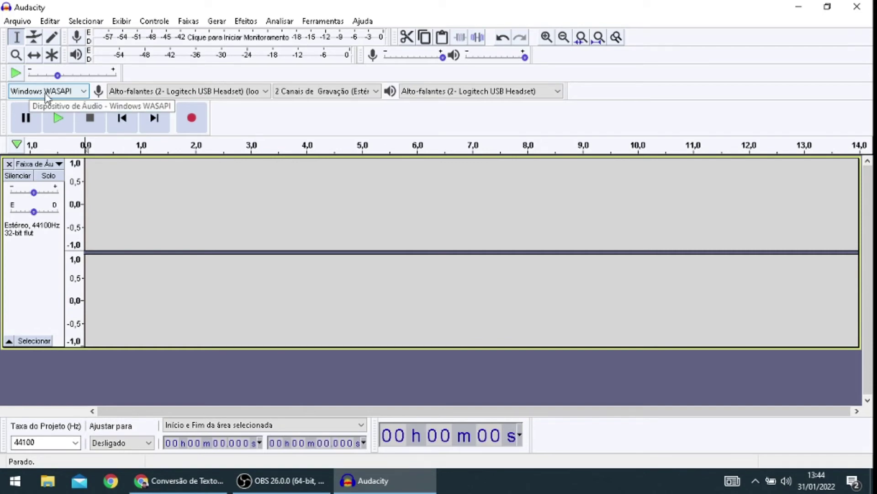
left_click(85, 94)
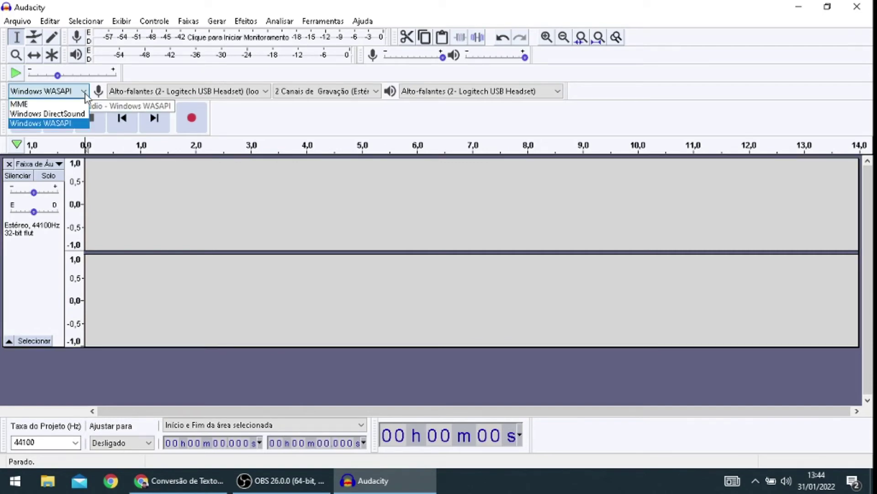
left_click(35, 106)
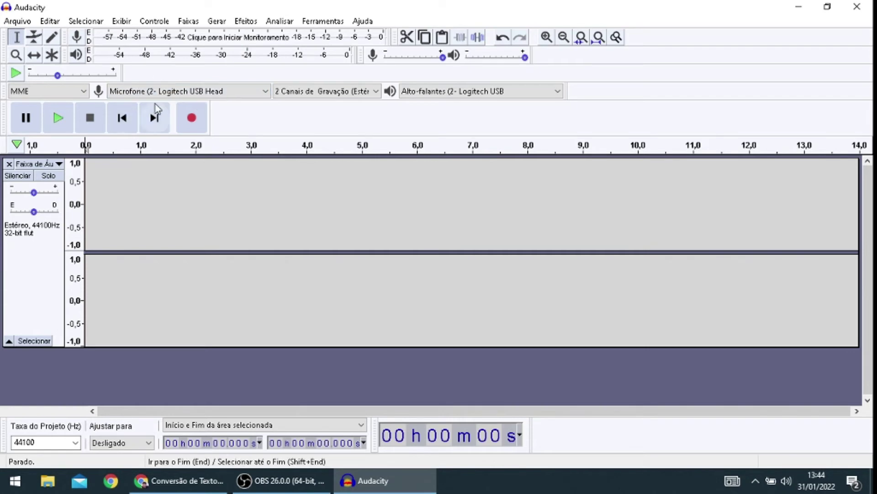
left_click(194, 120)
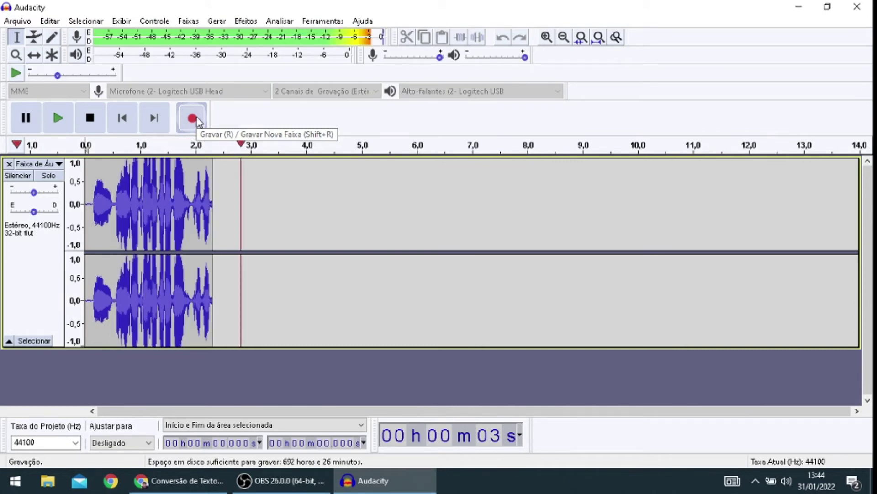
left_click(91, 119)
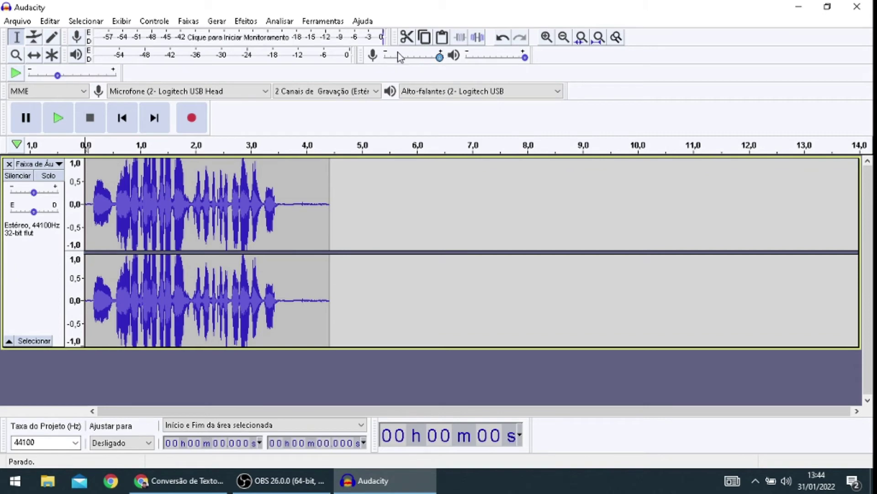
Record two more microphone test takes, lowering the recording volume slightly between them.
mouse_move(430, 63)
left_click(188, 127)
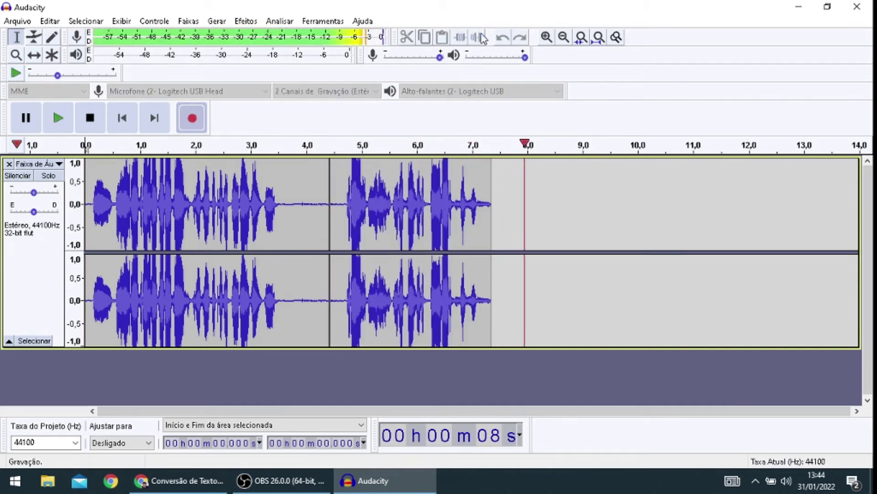
key("space")
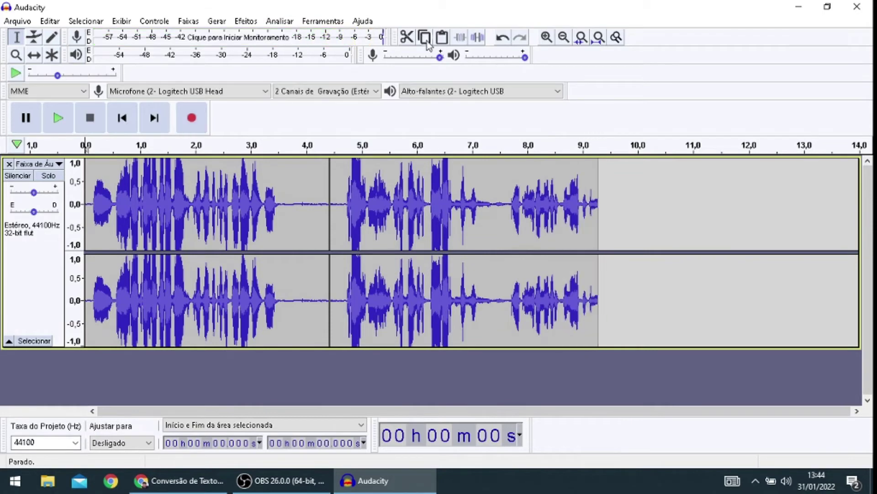
left_click_drag(439, 57, 431, 57)
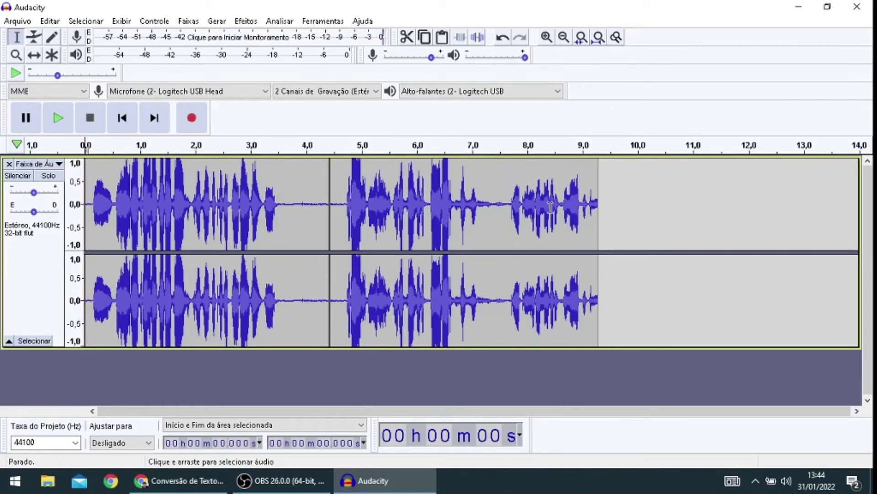
left_click(199, 124)
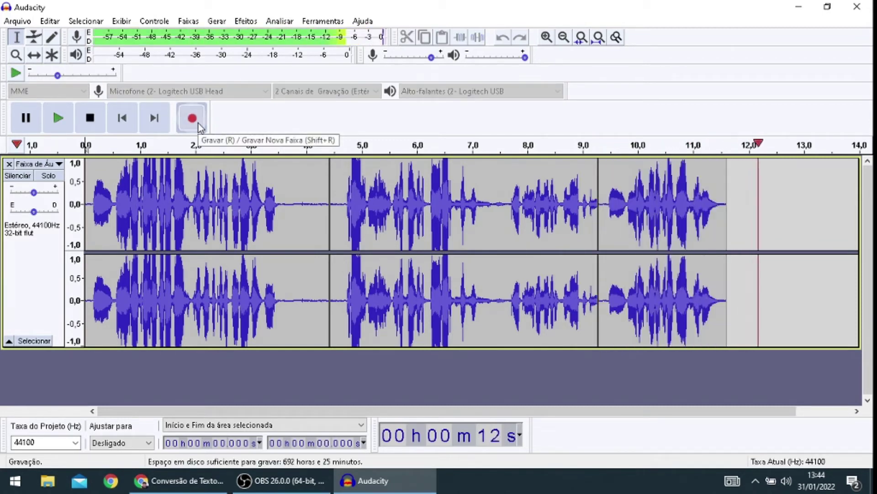
left_click(90, 118)
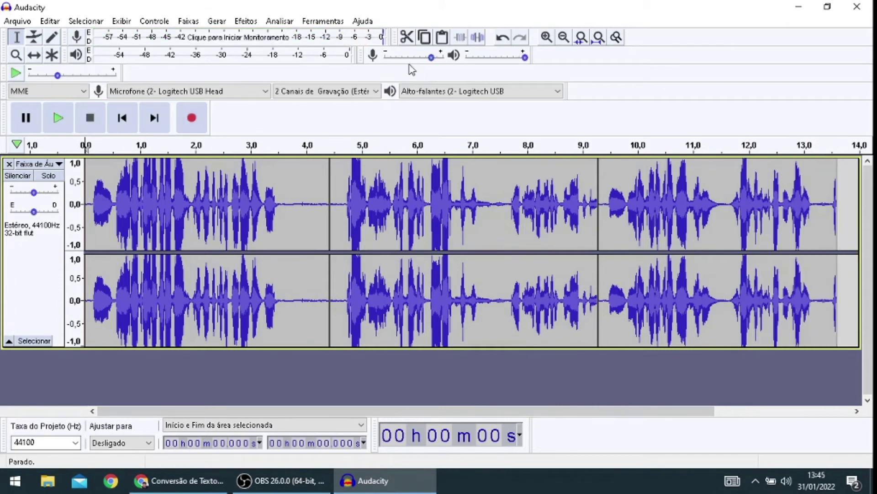
Lower the recording volume further and delete all the recorded microphone test audio from the track.
left_click_drag(431, 58, 417, 58)
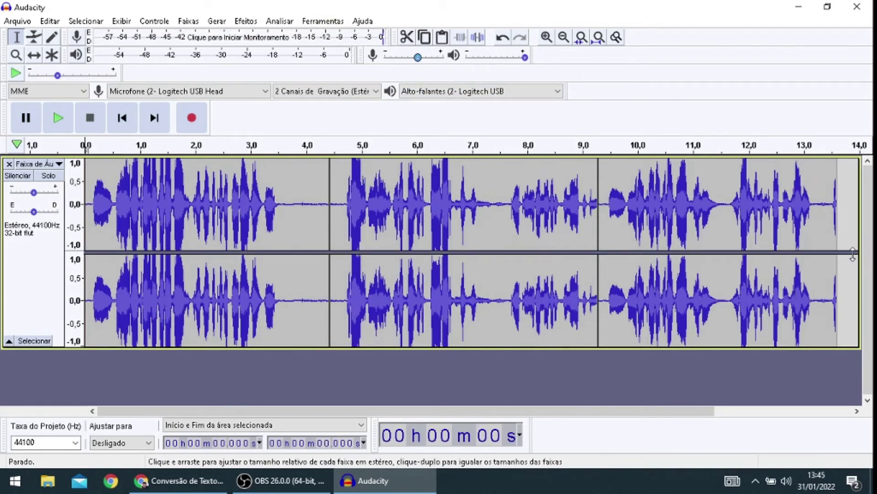
key("ctrl+a")
key("Delete")
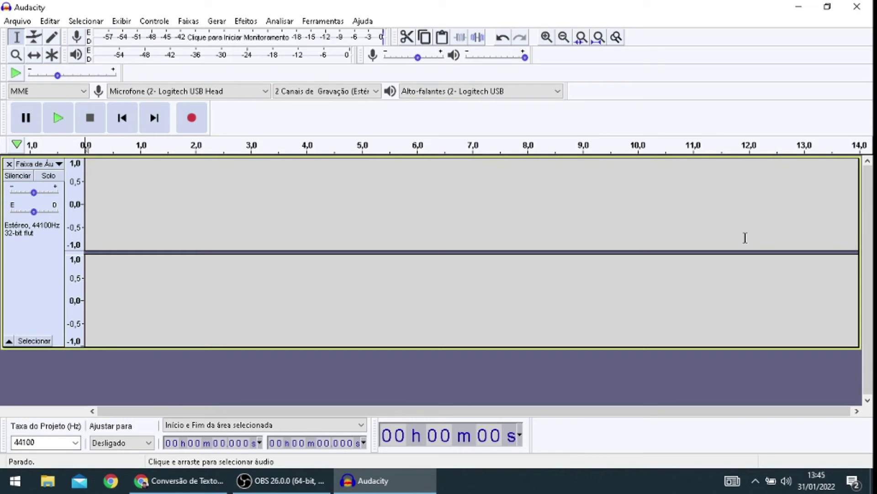
Raise the recording volume again and set the audio host back to Windows WASAPI.
left_click_drag(415, 59, 431, 59)
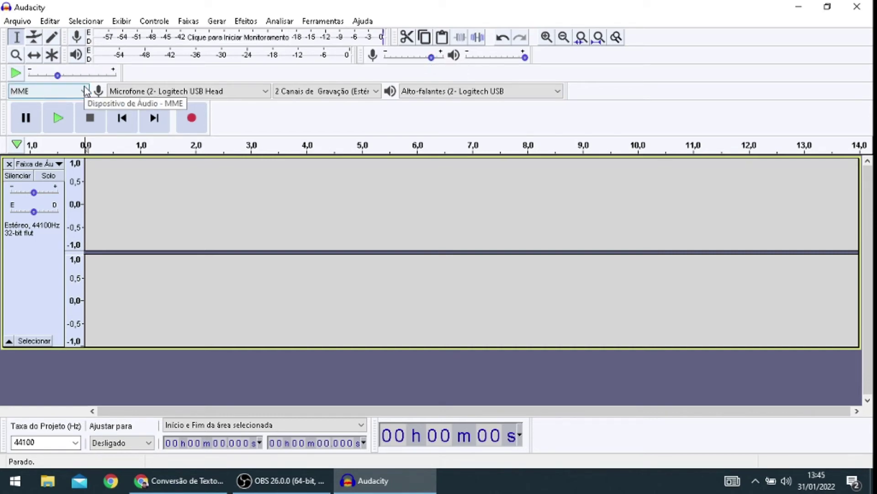
left_click(84, 91)
left_click(60, 125)
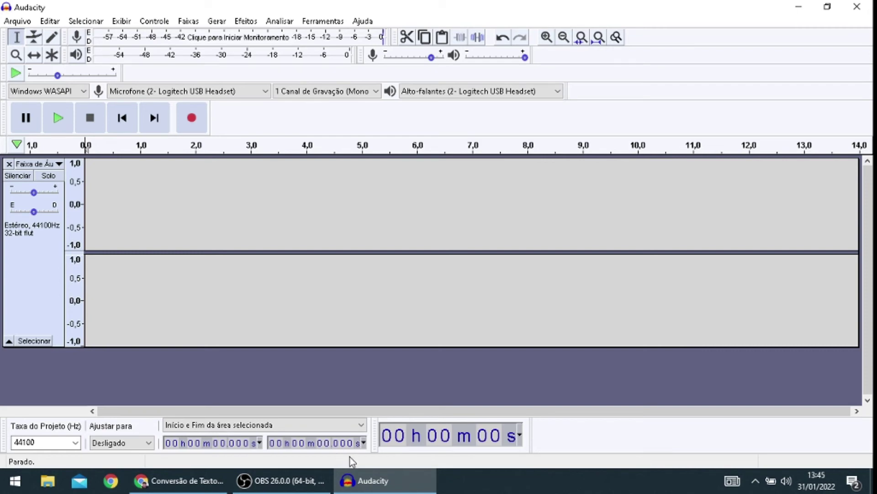
Switch to the Azure text-to-speech page in the browser and play the carbohydrates text.
left_click(366, 485)
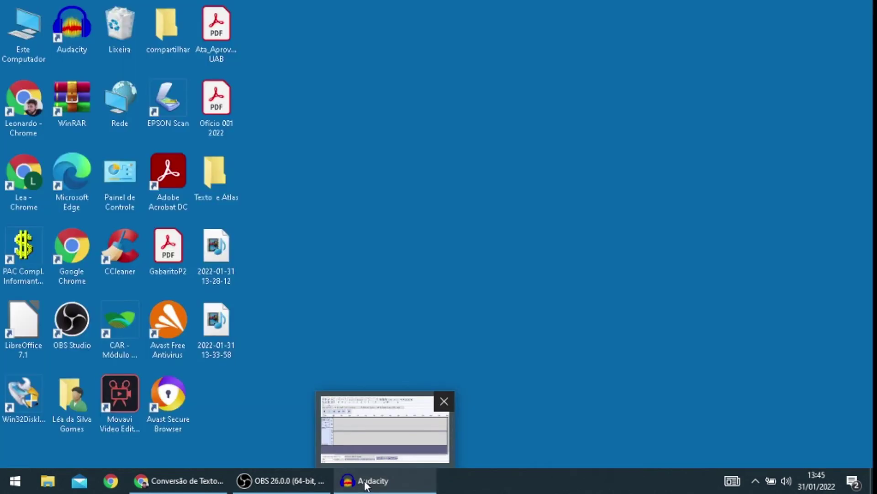
left_click(358, 485)
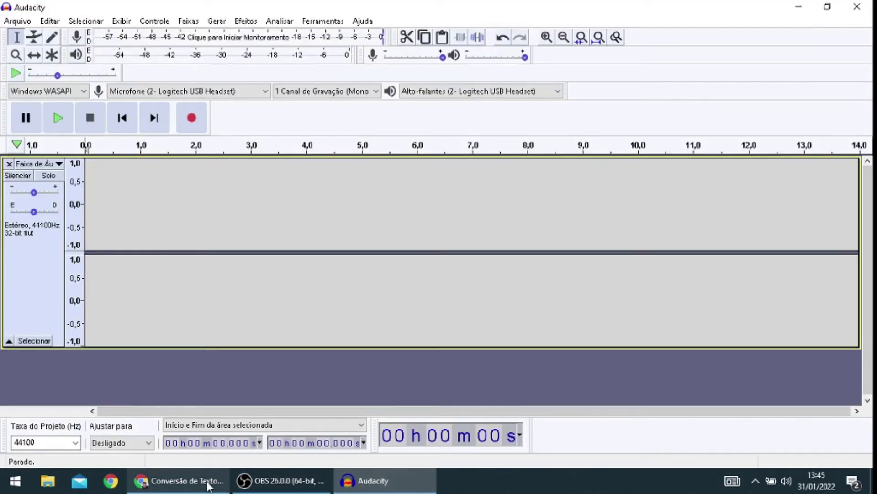
left_click(183, 481)
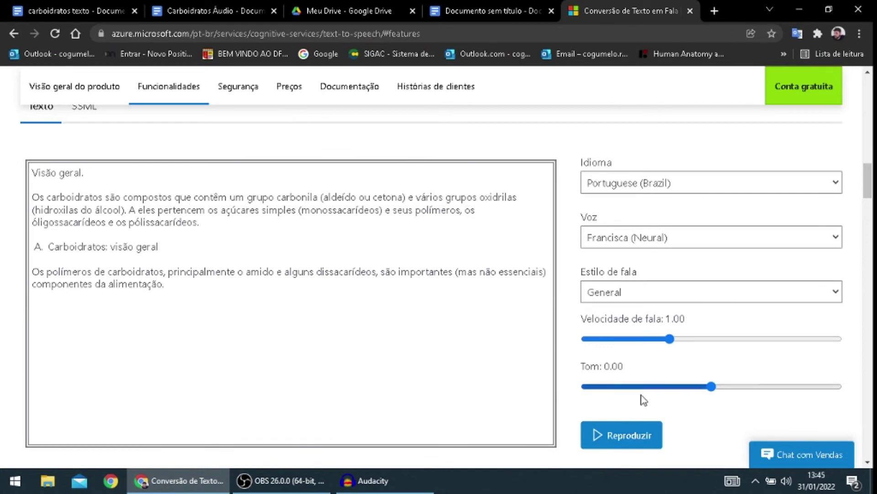
left_click(633, 445)
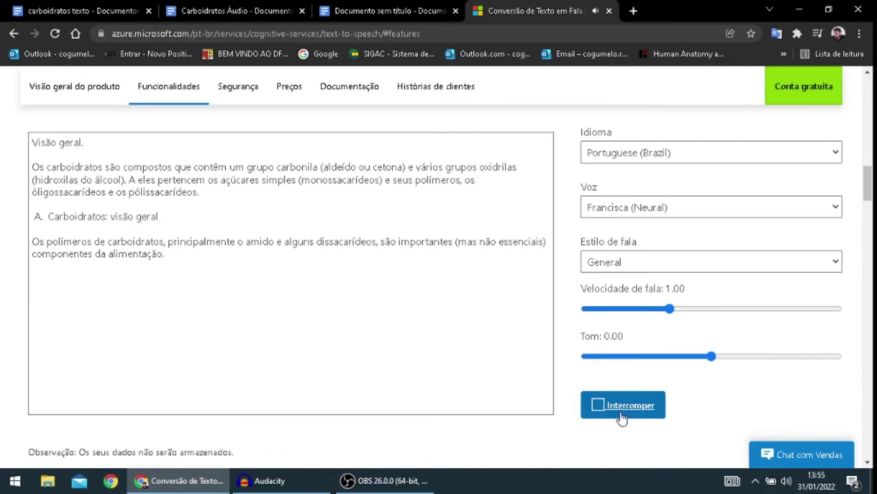
Return to Audacity, stop the running recording of the speech and delete the recorded audio.
left_click(290, 486)
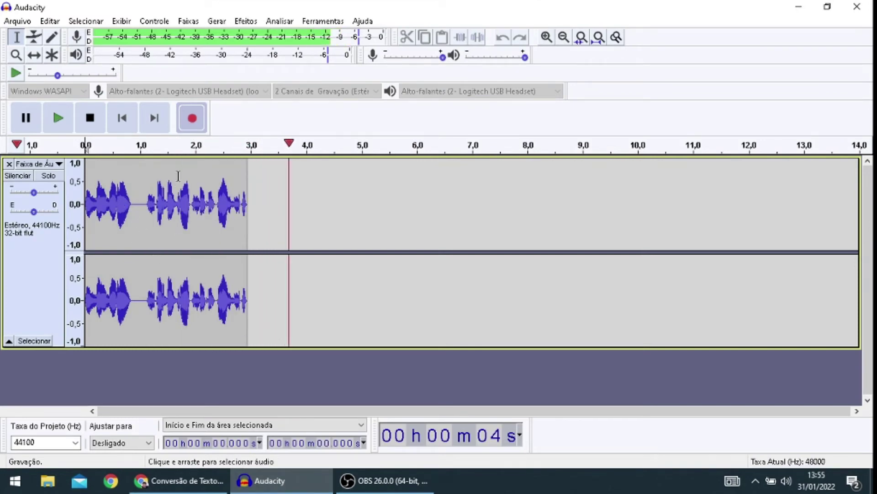
left_click(295, 491)
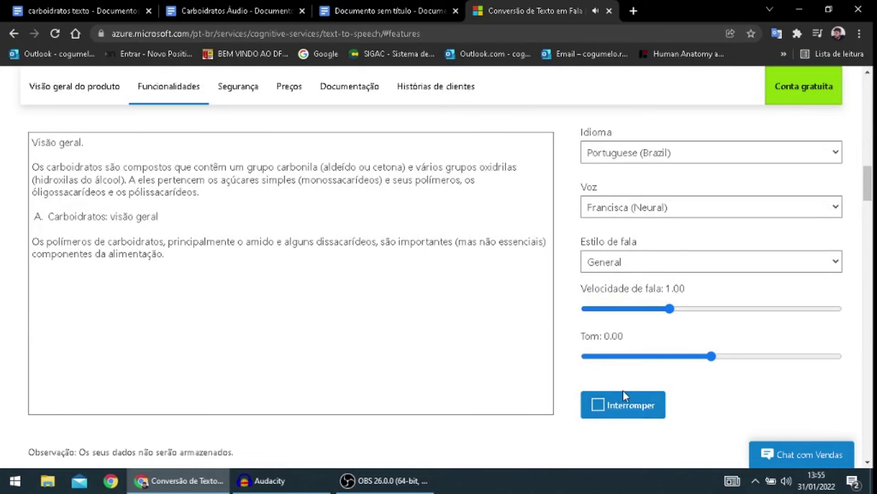
left_click(269, 480)
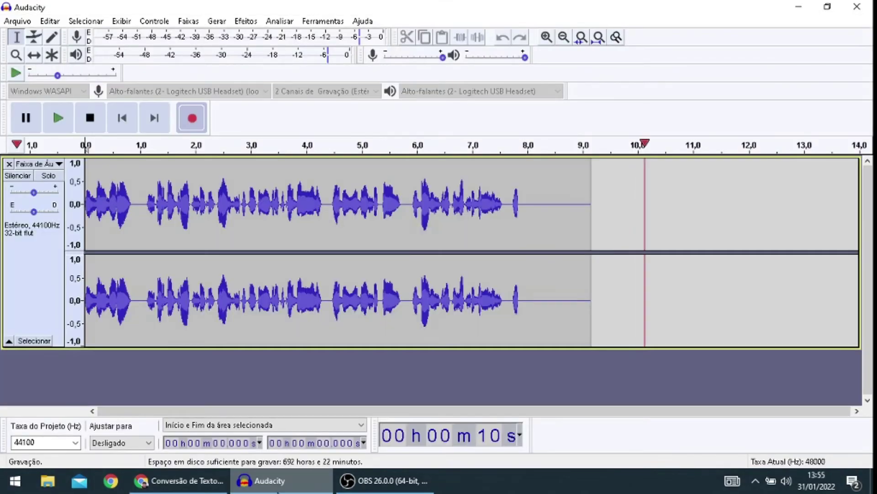
left_click(100, 128)
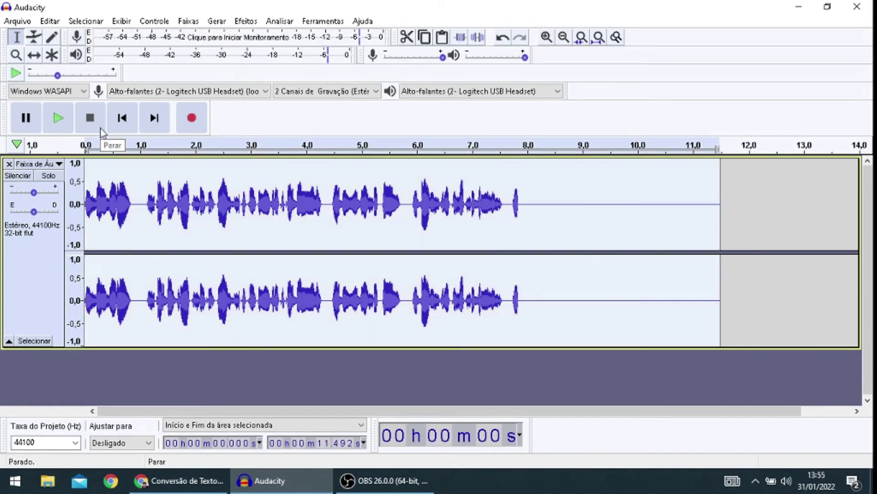
key("Delete")
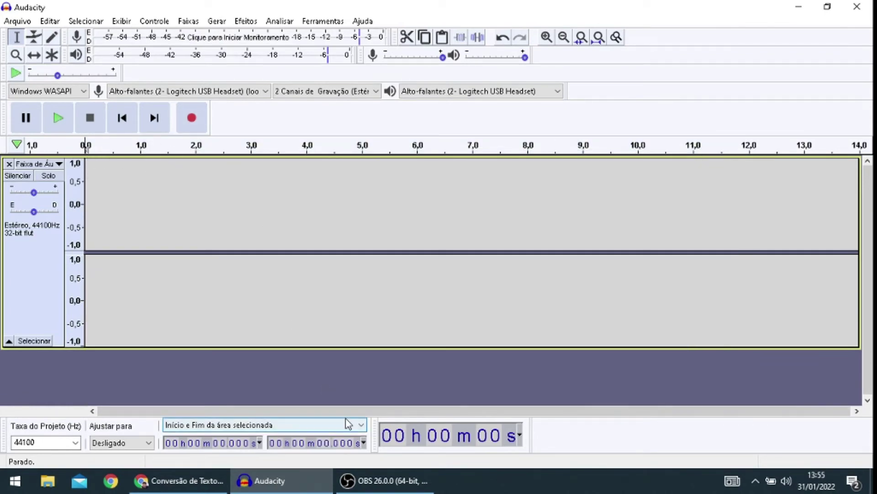
Record a new take of the Azure page's speech playback in Audacity, stopping the playback before ending the recording.
left_click(191, 118)
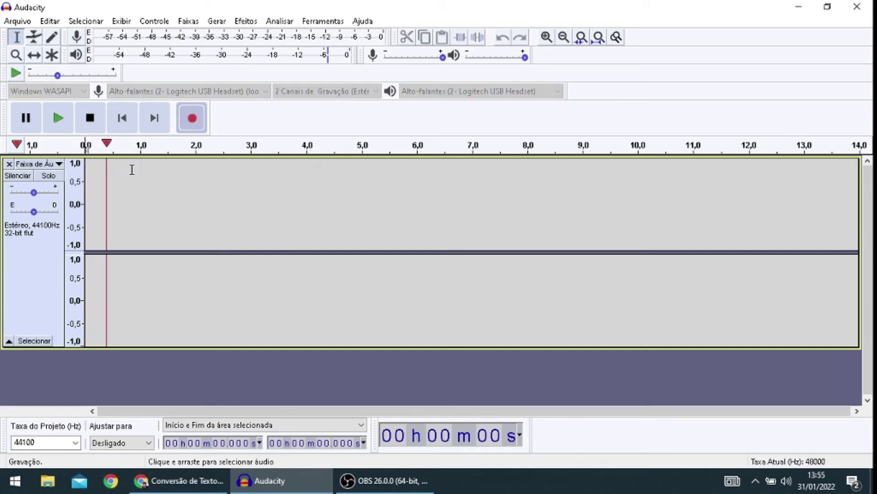
left_click(302, 483)
left_click(624, 408)
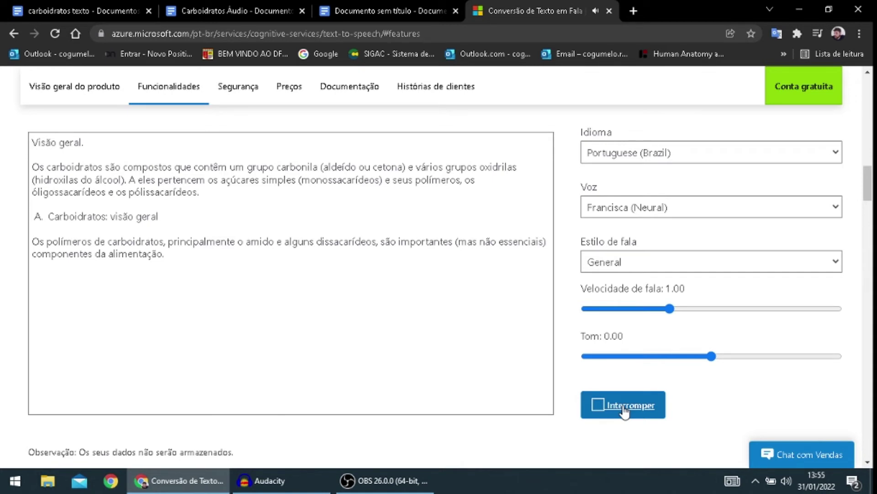
left_click(625, 407)
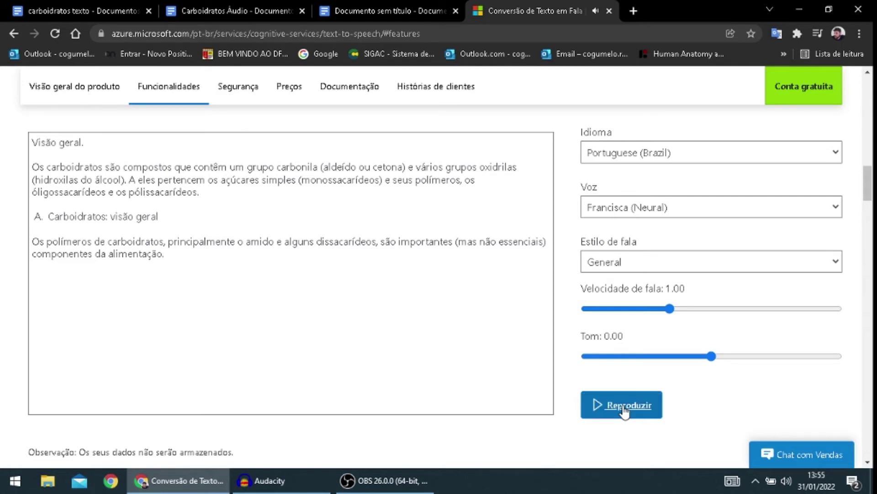
left_click(270, 486)
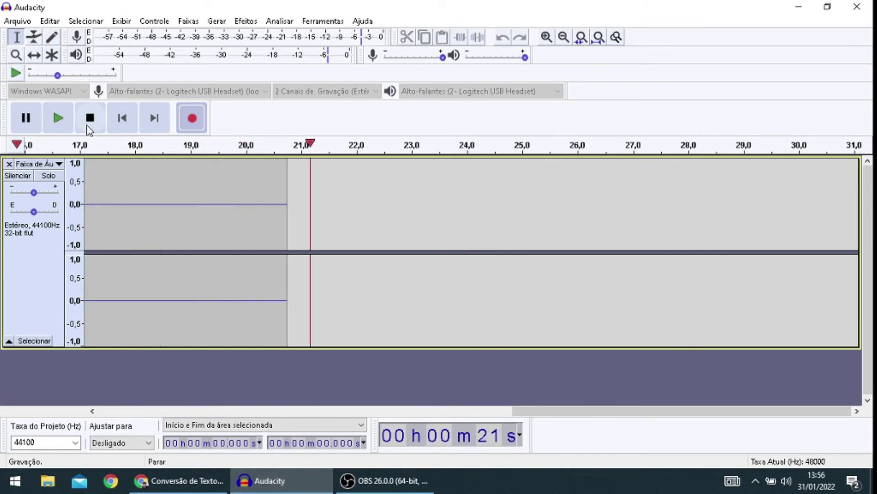
left_click(88, 126)
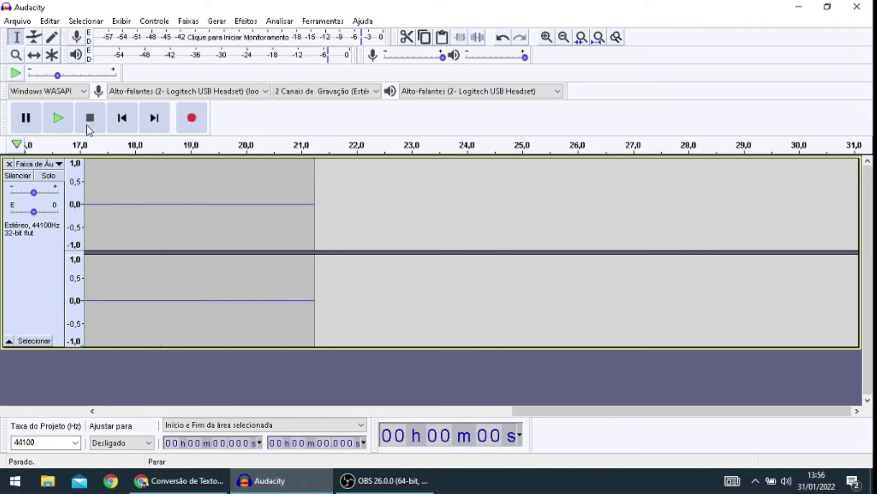
Delete the trailing silence of the recording from about 17.25 s to its end.
left_click(128, 118)
left_click_drag(481, 238, 872, 242)
left_click_drag(653, 223, 873, 208)
key("Delete")
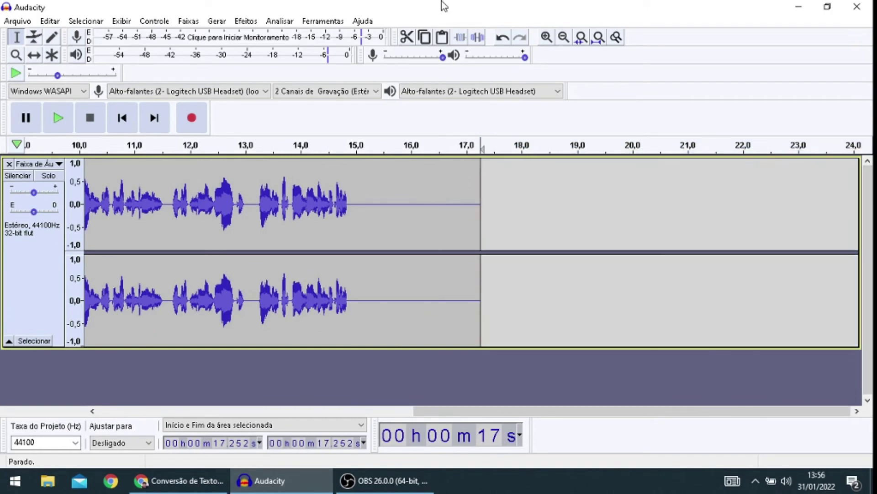
Delete about the first 3.27 s of silence at the start of the recording.
left_click(122, 118)
left_click_drag(266, 228, 84, 220)
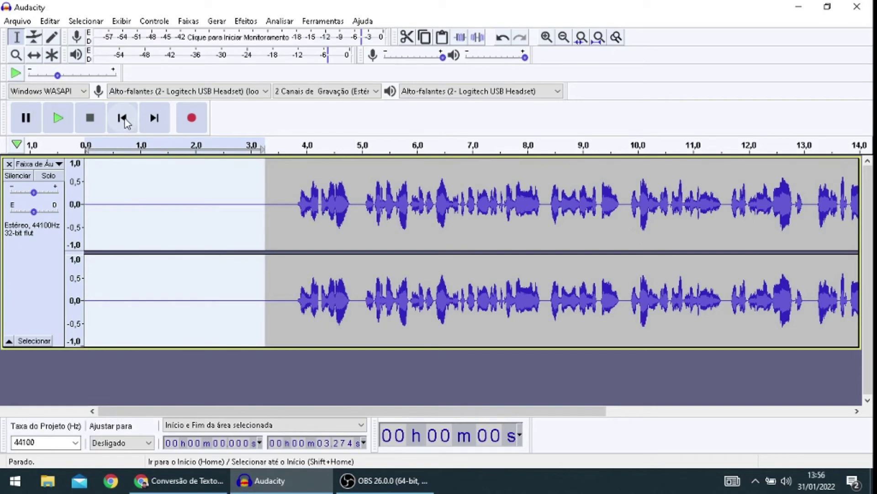
key("Delete")
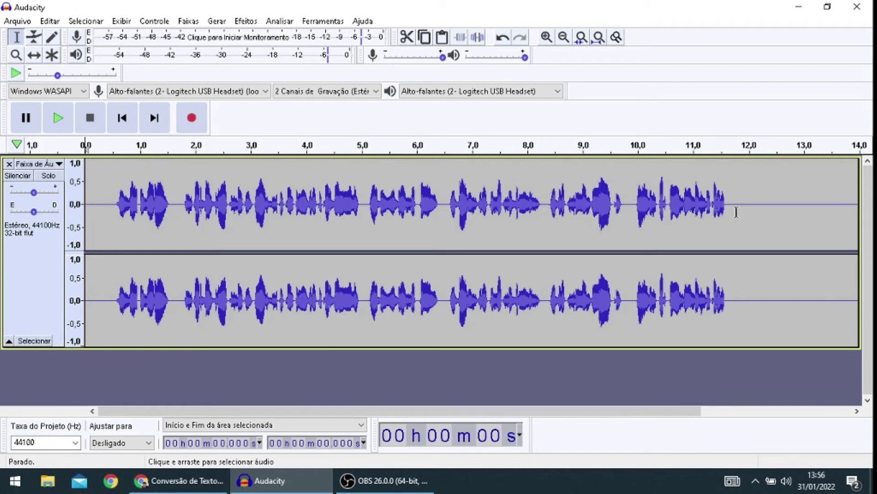
Review the source text in the browser, return to Audacity and play the trimmed recording from its start.
left_click(213, 486)
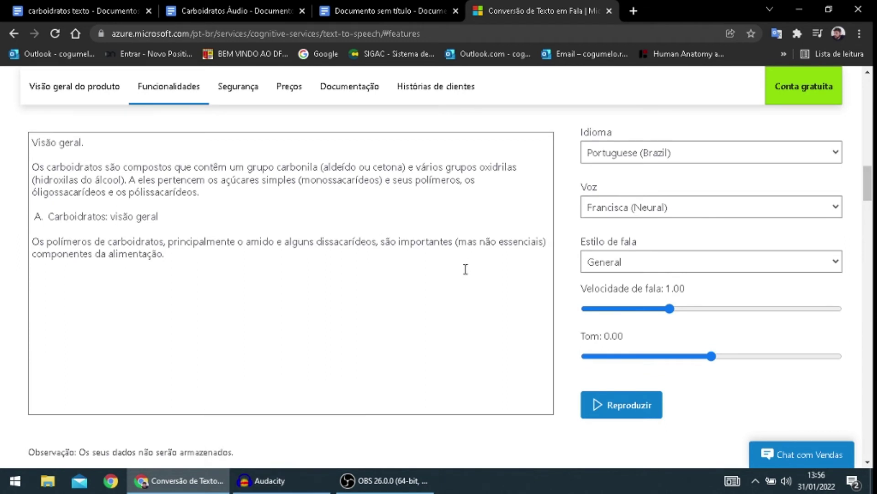
left_click(301, 487)
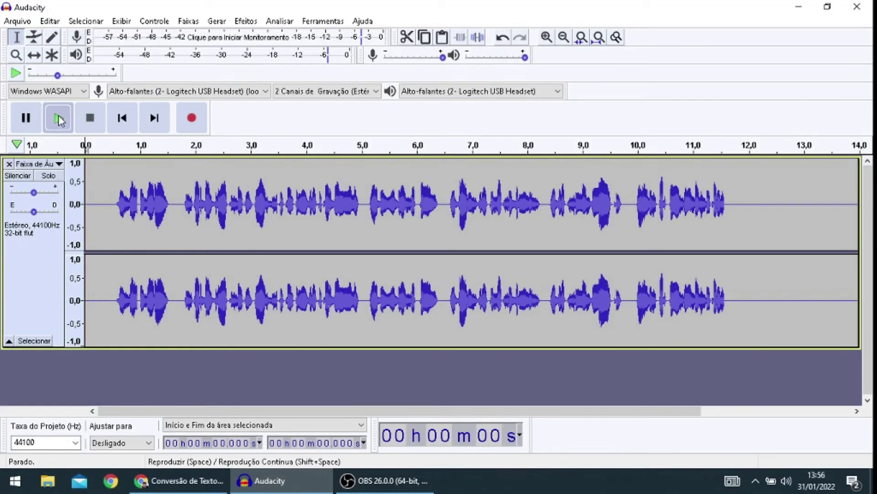
left_click(59, 119)
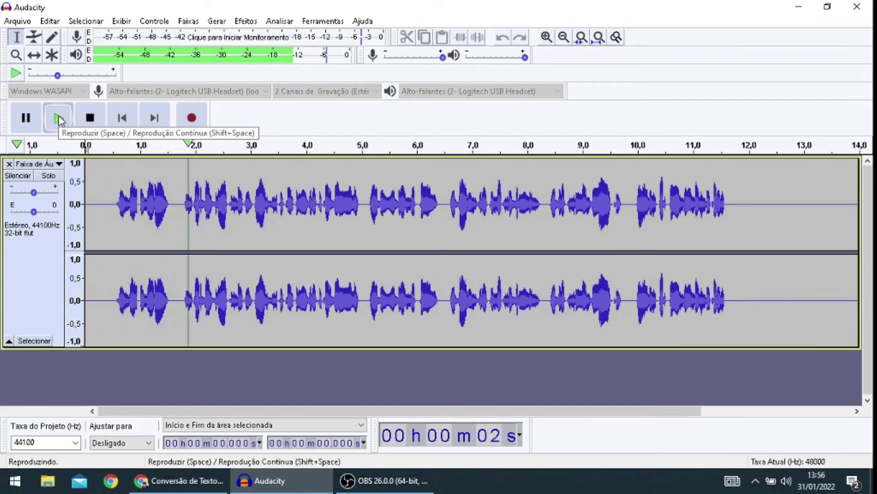
left_click(58, 119)
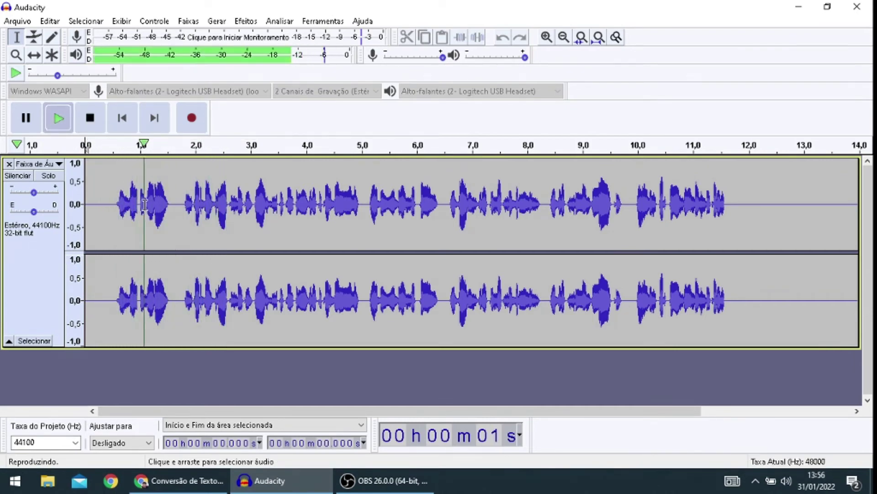
Stop the playback and start an MP3 export with the Área de Trabalho as the destination folder.
left_click(89, 121)
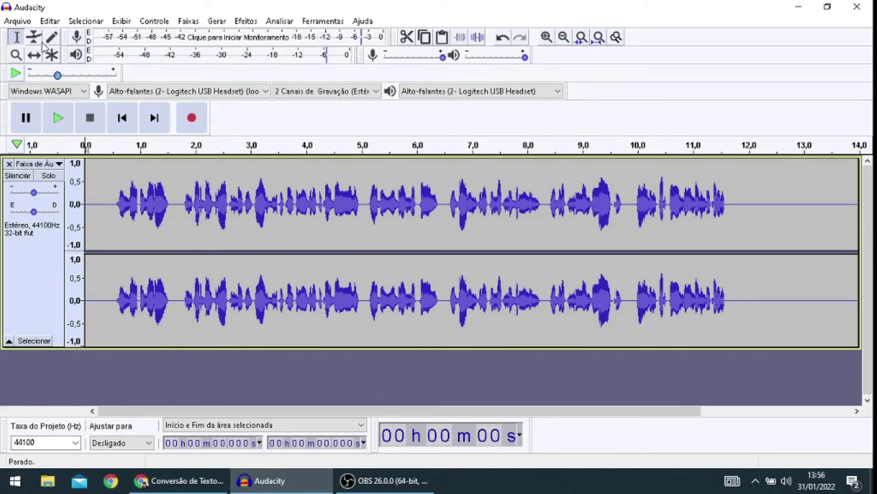
left_click(16, 22)
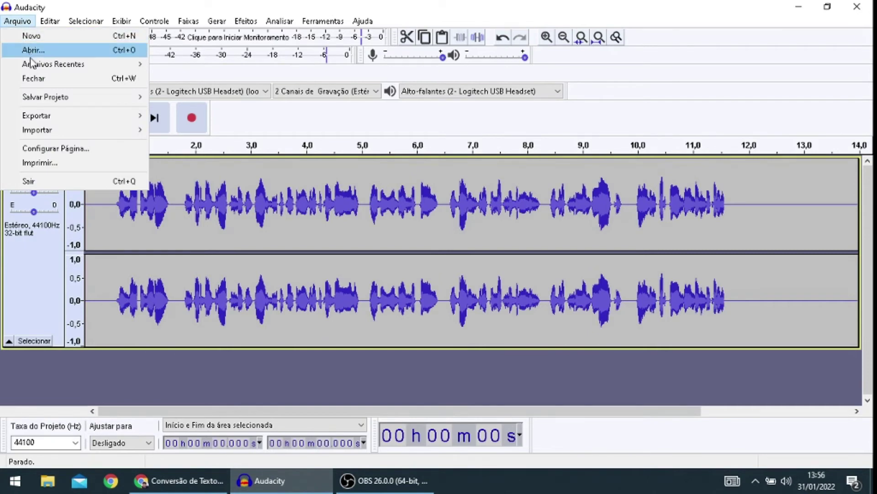
mouse_move(55, 120)
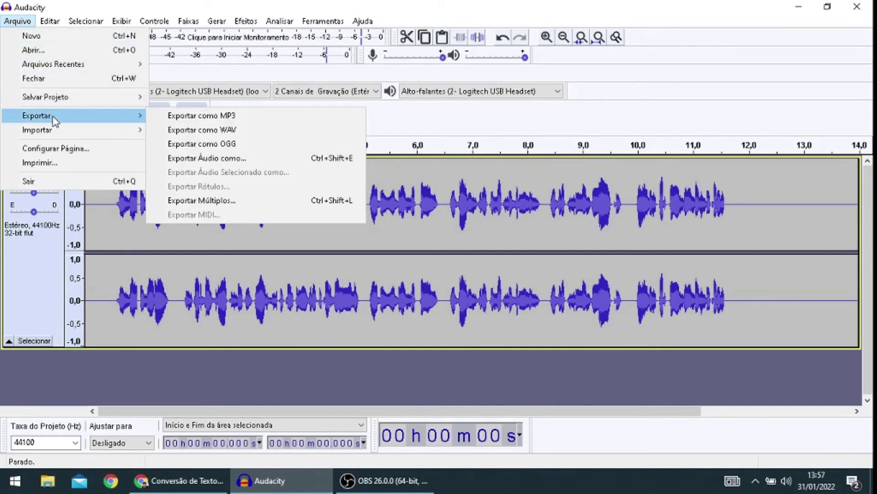
left_click(187, 116)
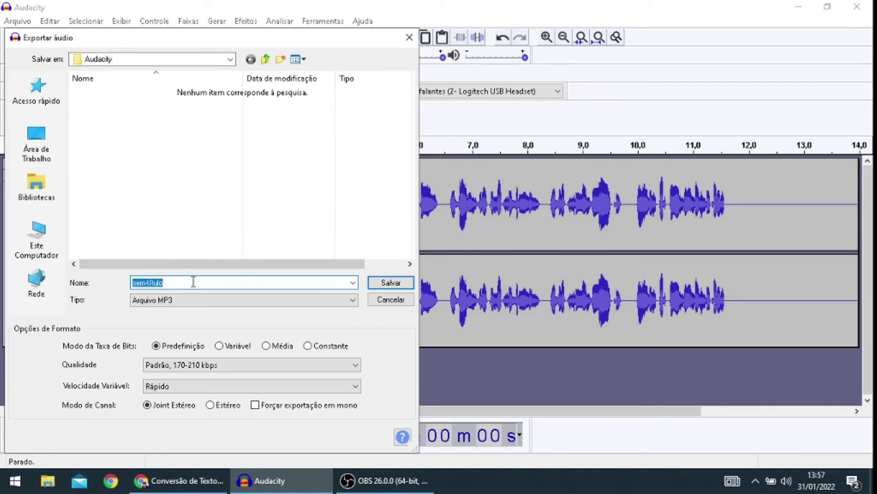
left_click(266, 60)
left_click(266, 60)
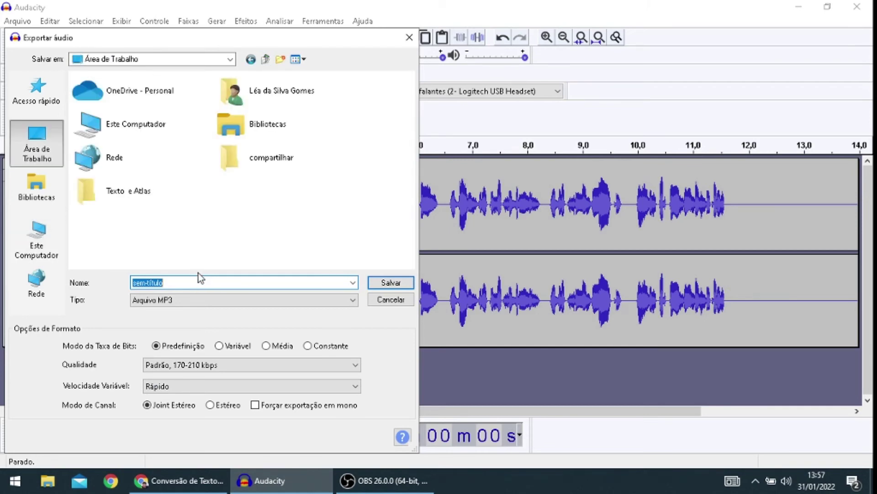
Name the MP3 export "teste audio carboidrato", save it and accept the blank metadata tags.
type("text")
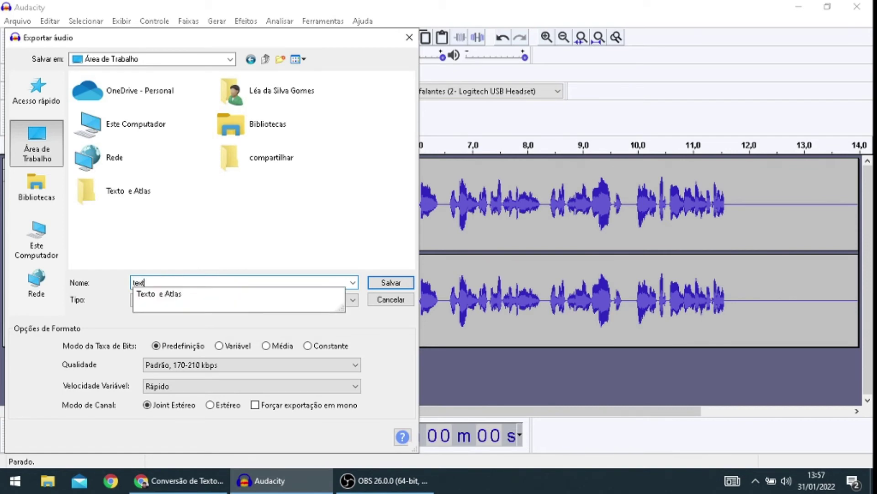
key("BackSpace")
key("BackSpace")
key("BackSpace")
key("BackSpace")
type("teste audio carboidrato")
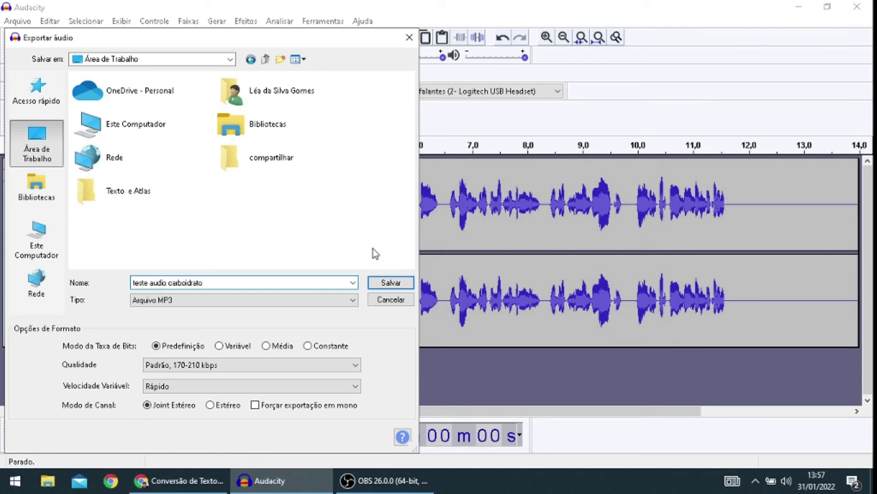
left_click(391, 283)
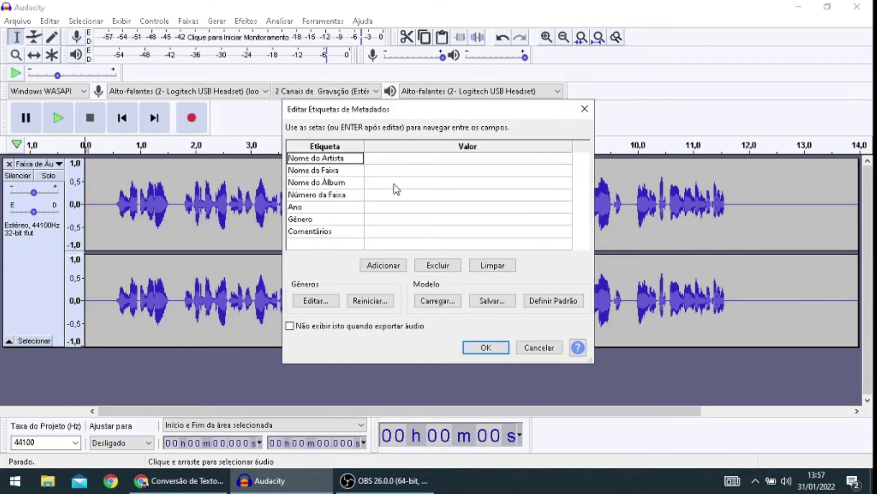
left_click(490, 349)
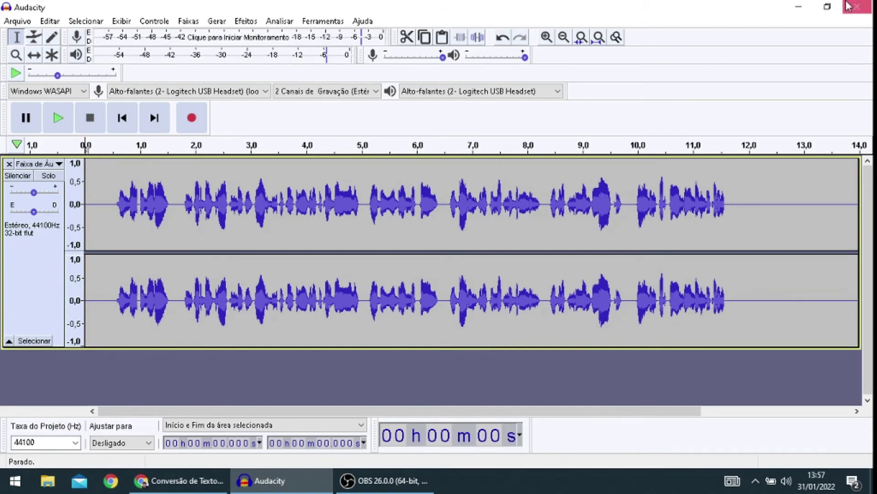
Minimise Audacity and rename the exported audio file on the desktop as "001 teste audio carboidrato".
left_click(800, 7)
left_click(801, 7)
left_click(801, 8)
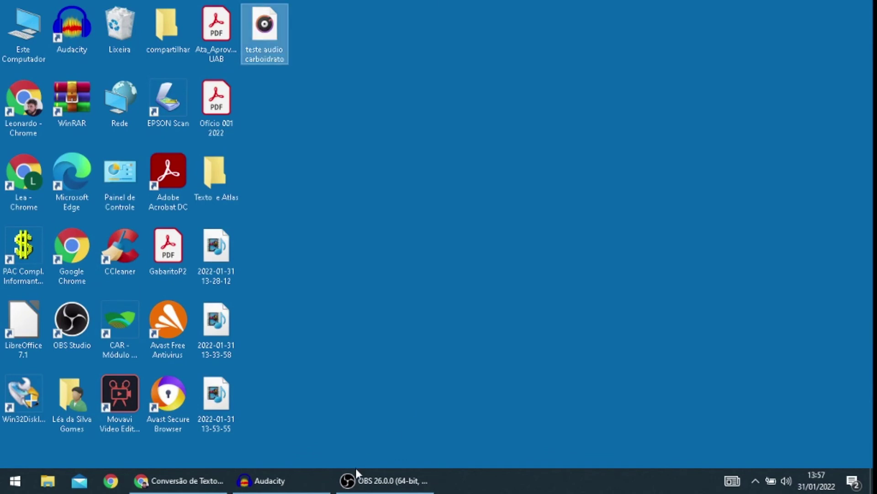
left_click(280, 483)
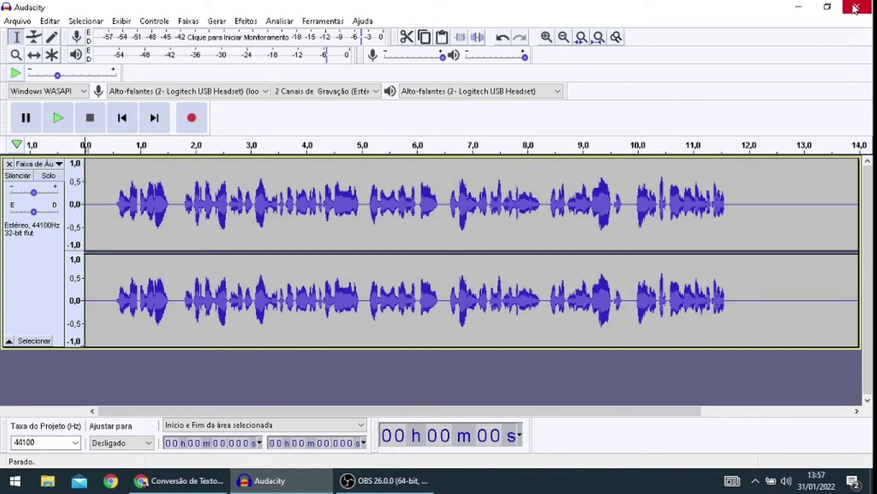
left_click(804, 6)
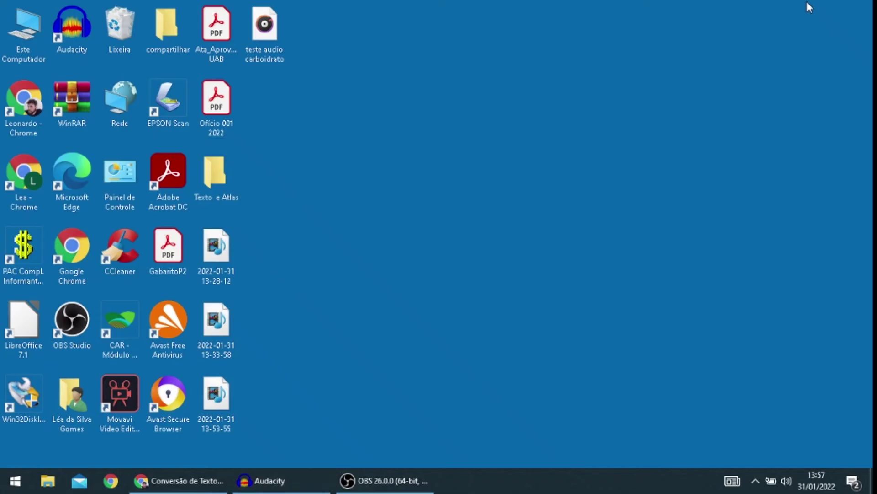
double_click(267, 60)
right_click(268, 59)
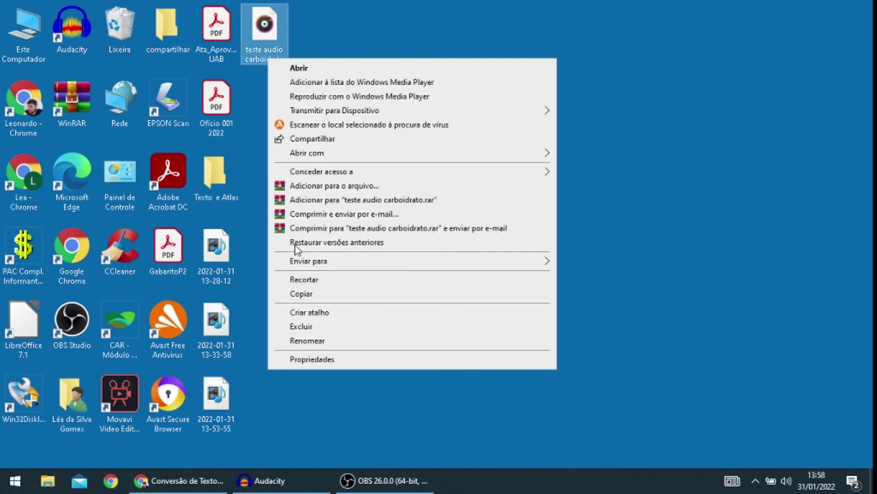
left_click(293, 341)
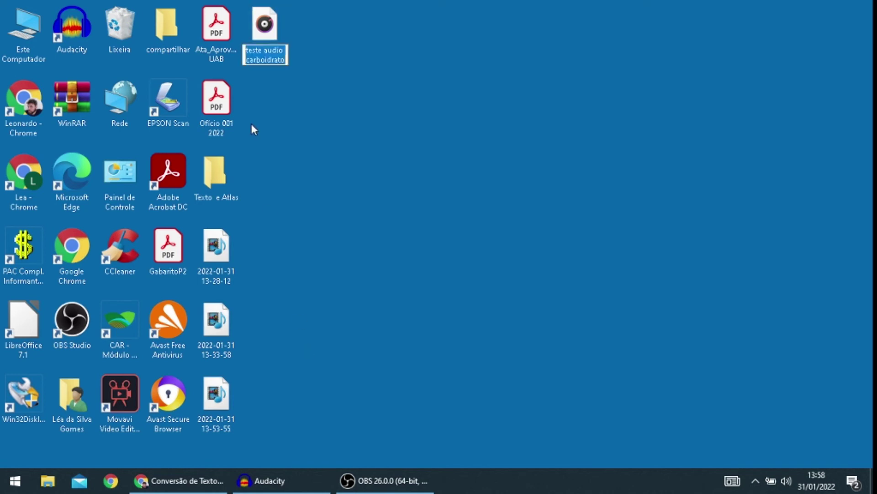
left_click(248, 52)
type("001")
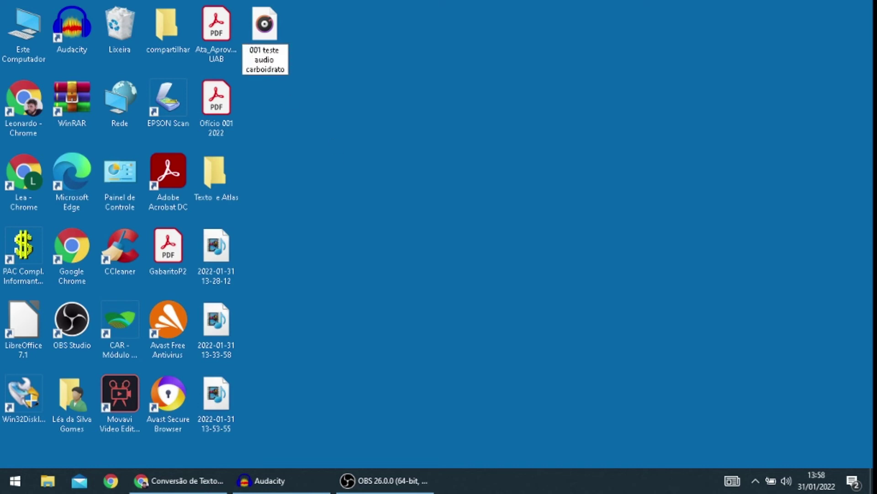
key("Return")
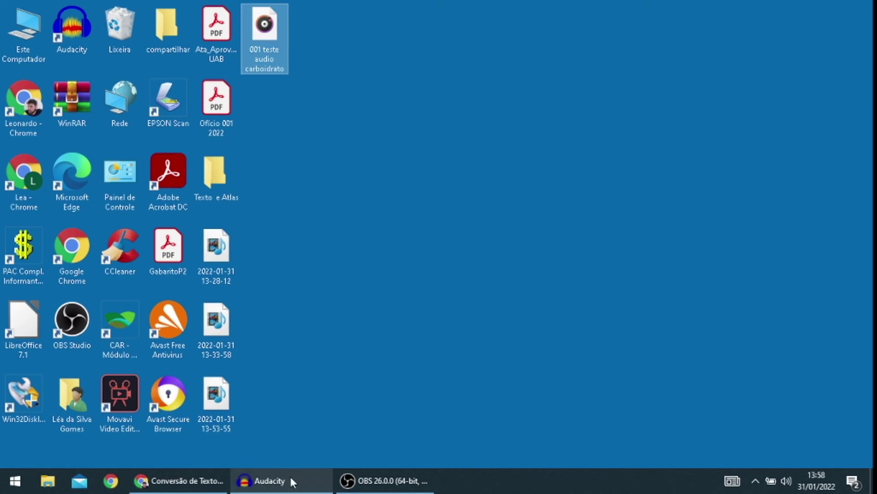
Review the carboidratos texto and Carboidratos Áudio documents in the browser, and copy the phonetic spelling "aNÔU-mêros." from the latter's mutarrotação paragraph.
left_click(222, 478)
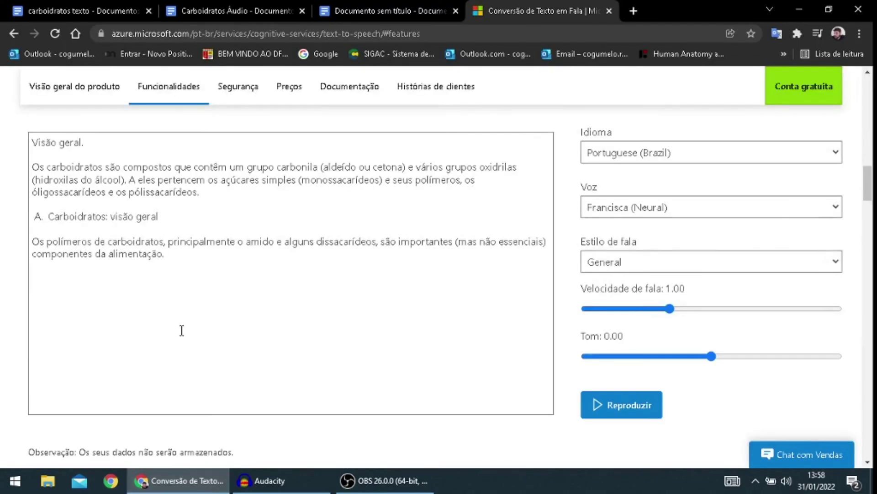
left_click(112, 6)
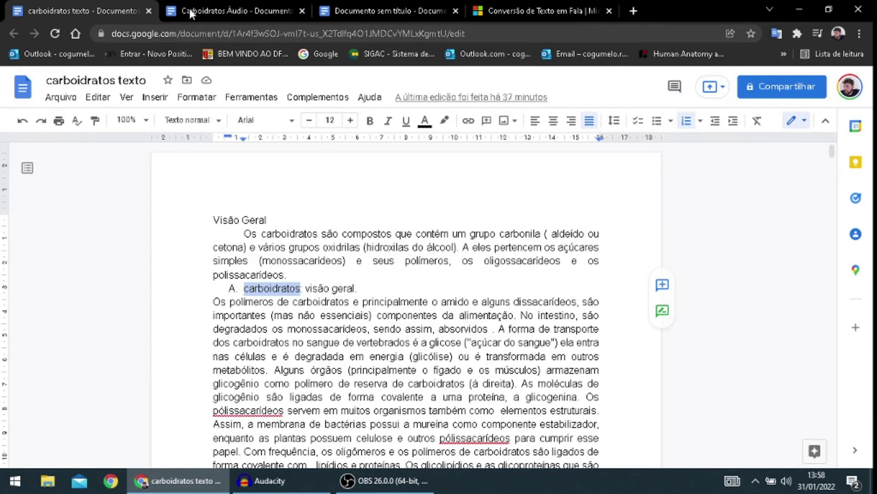
left_click(218, 10)
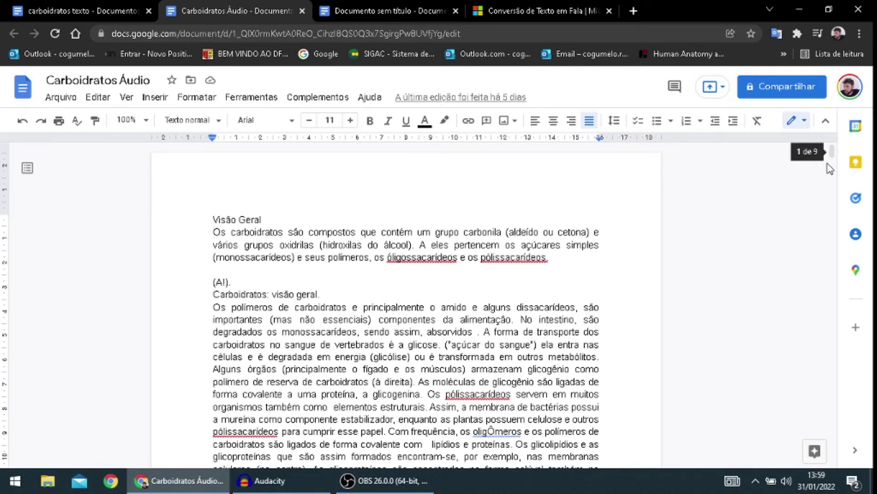
left_click_drag(833, 152, 833, 164)
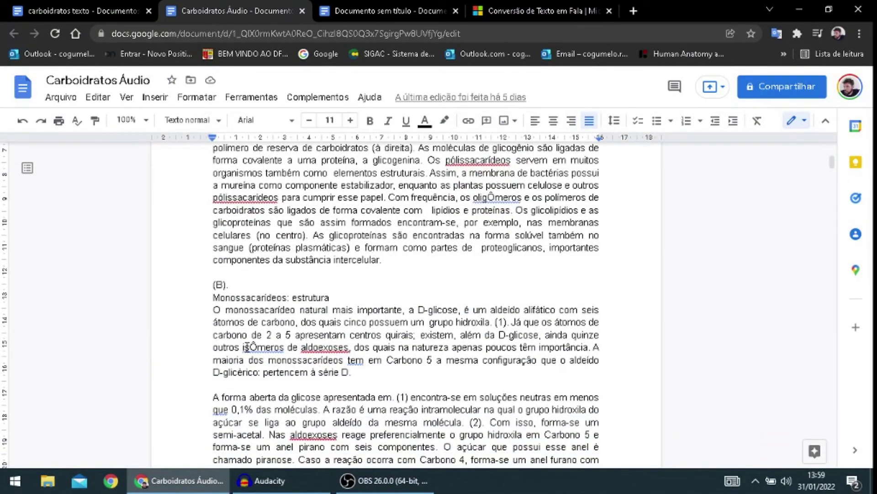
left_click_drag(241, 347, 286, 348)
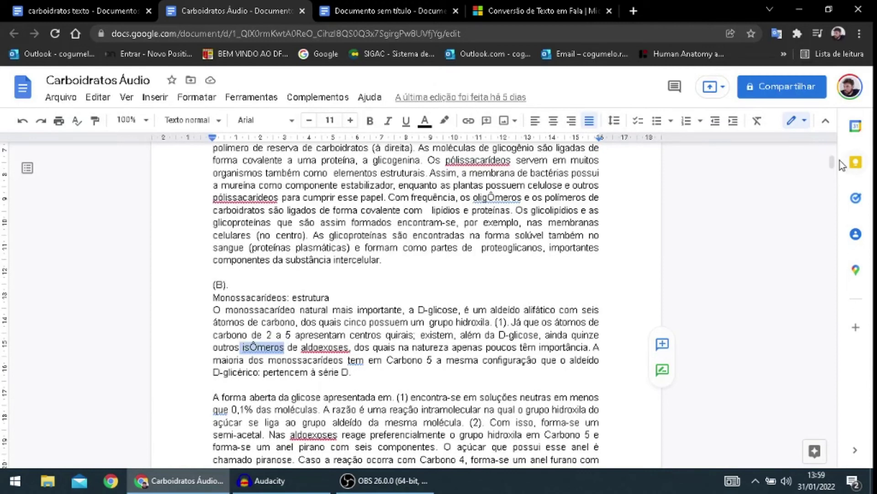
left_click_drag(832, 162, 826, 200)
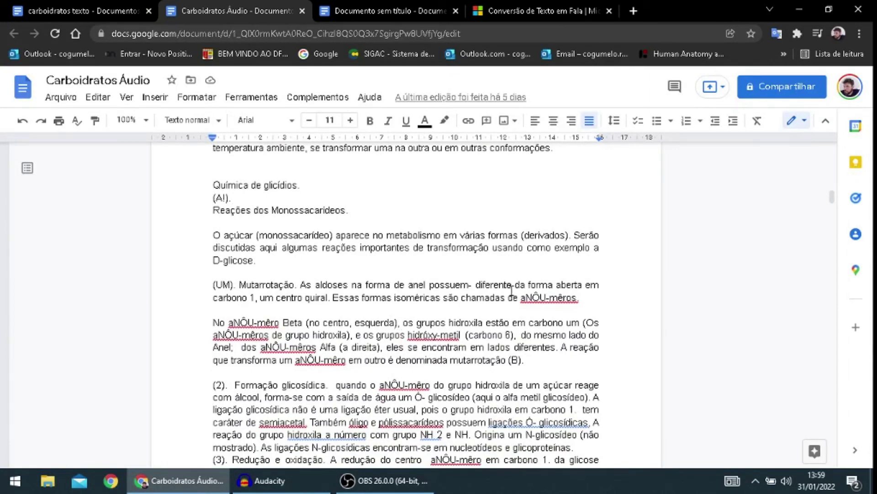
mouse_move(521, 291)
left_mouse_down()
mouse_move(584, 298)
mouse_move(520, 301)
left_mouse_up()
key("ctrl+c")
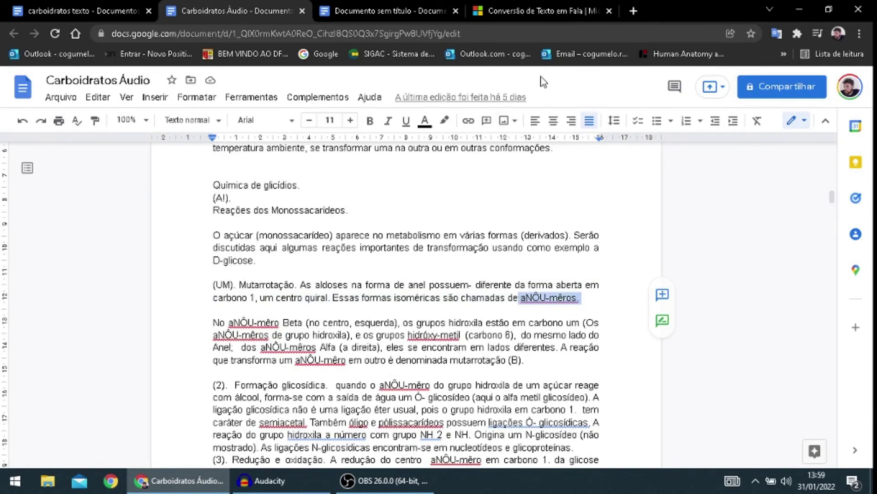
Replace the text in the Azure speech demo with "anômero" and play its pronunciation.
left_click(572, 10)
left_click_drag(182, 269, 2, 116)
key("BackSpace")
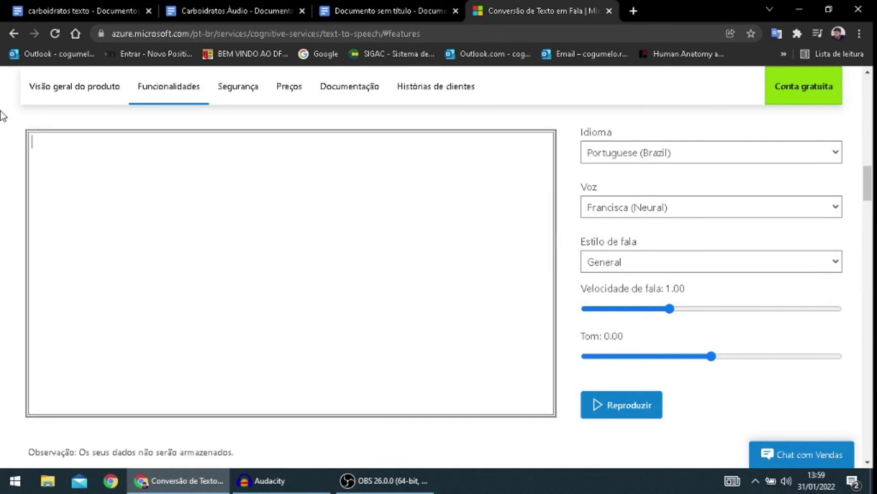
type("anomero")
left_click_drag(44, 142, 49, 142)
type("ô")
left_click(654, 412)
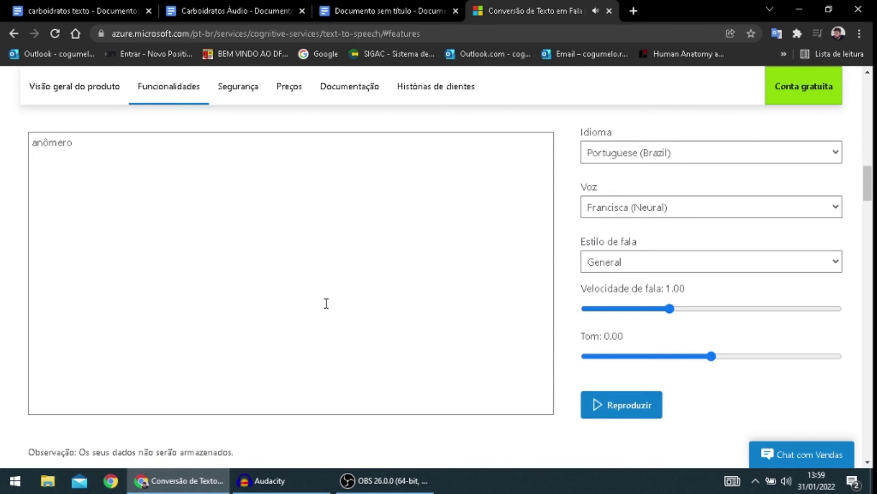
Replace the Azure demo text with the copied phonetic spelling "aNÔU-mêros." and play its pronunciation.
left_click(410, 6)
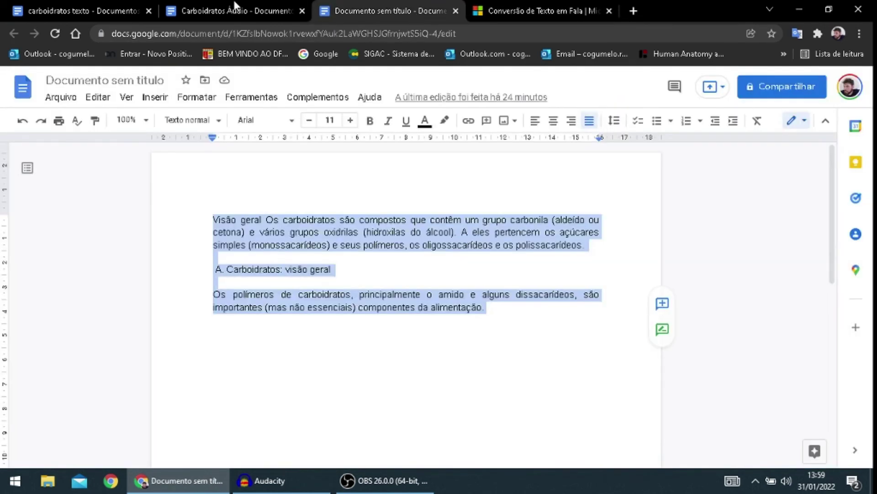
left_click(235, 6)
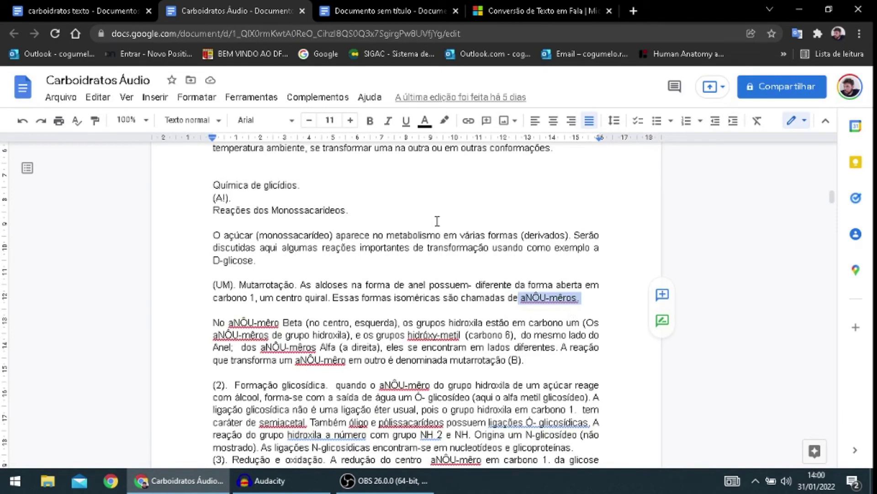
left_click(542, 7)
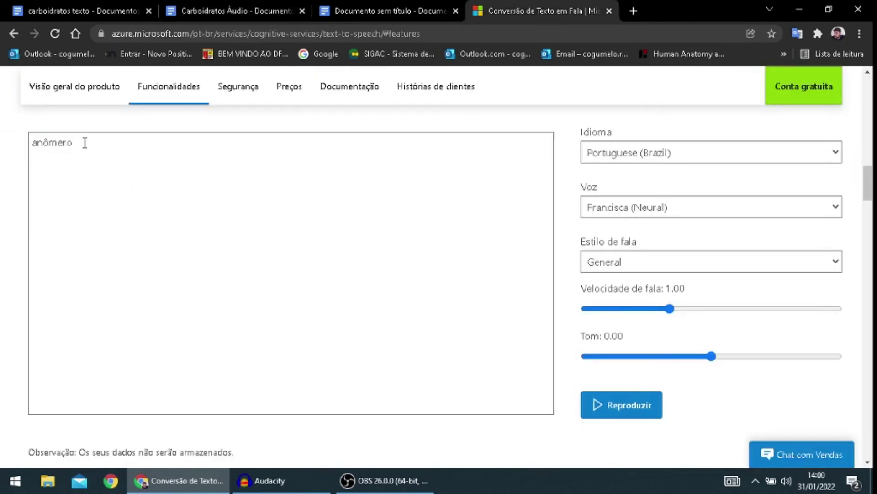
left_click_drag(84, 142, 2, 135)
key("Delete")
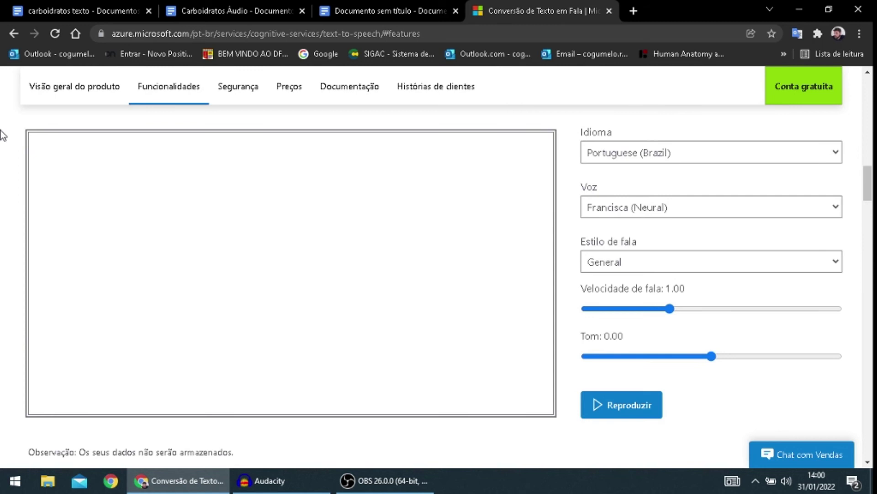
key("ctrl+v")
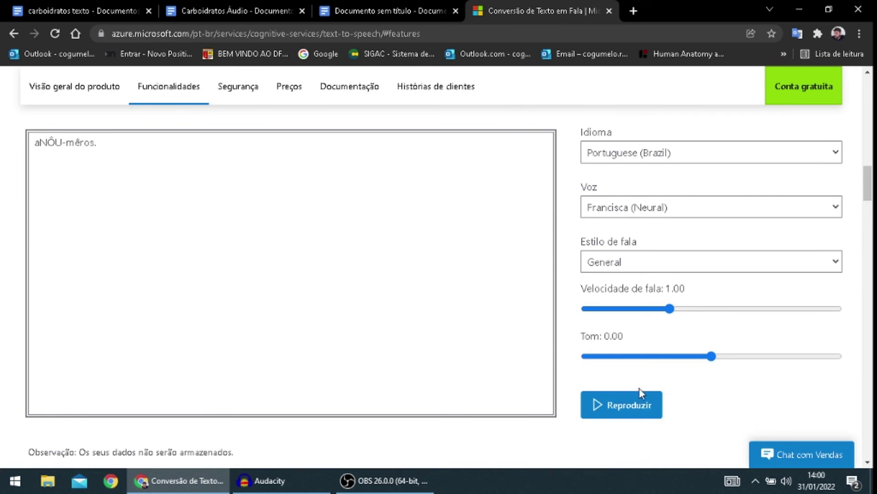
left_click(636, 403)
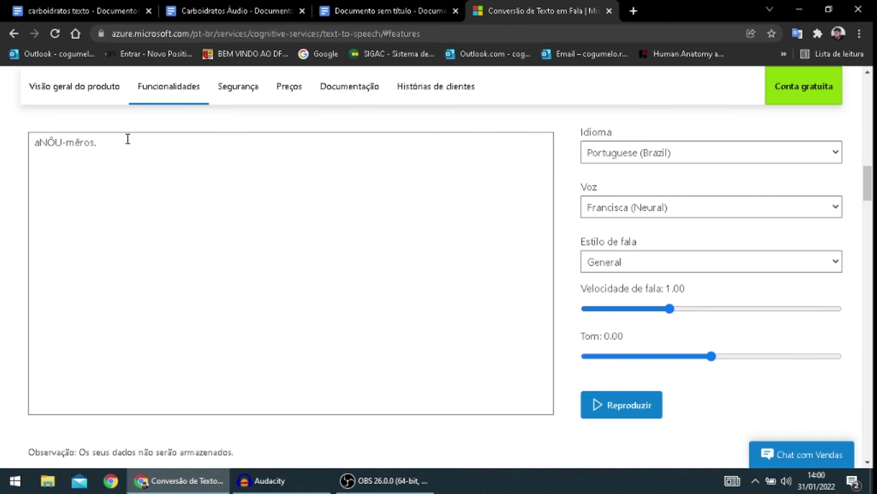
Examine further phonetic spellings on page 2 of the Carboidratos Áudio document, highlighting "hecsóze" in the oxidation paragraph.
left_click(390, 3)
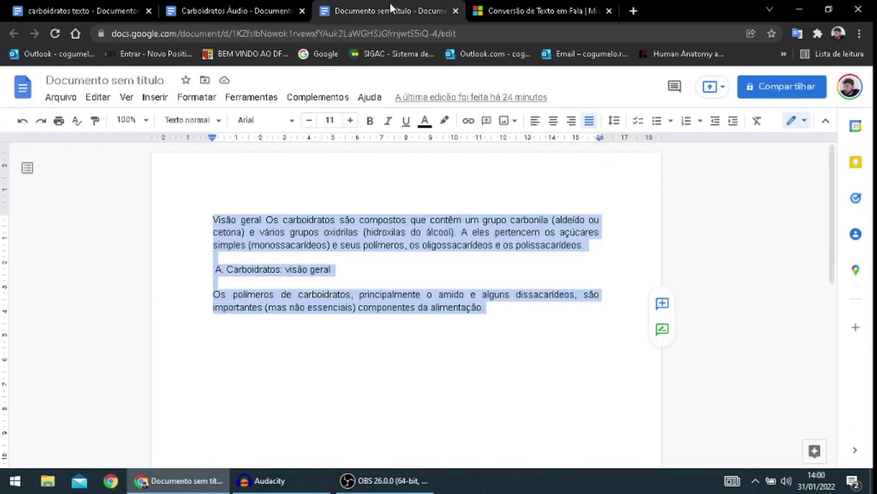
left_click(255, 2)
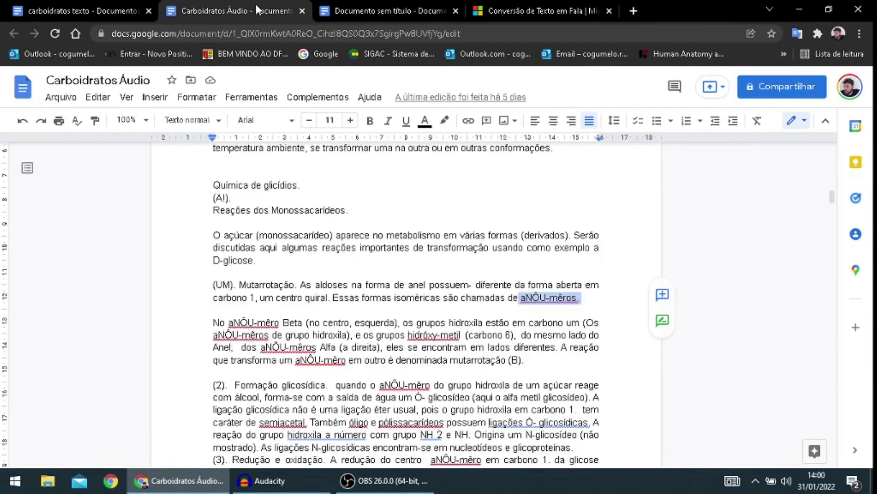
left_click_drag(833, 197, 832, 211)
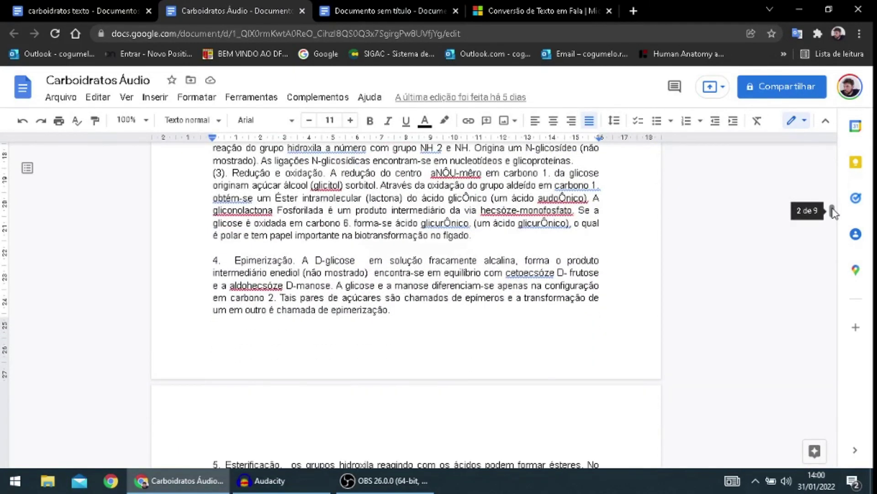
double_click(483, 210)
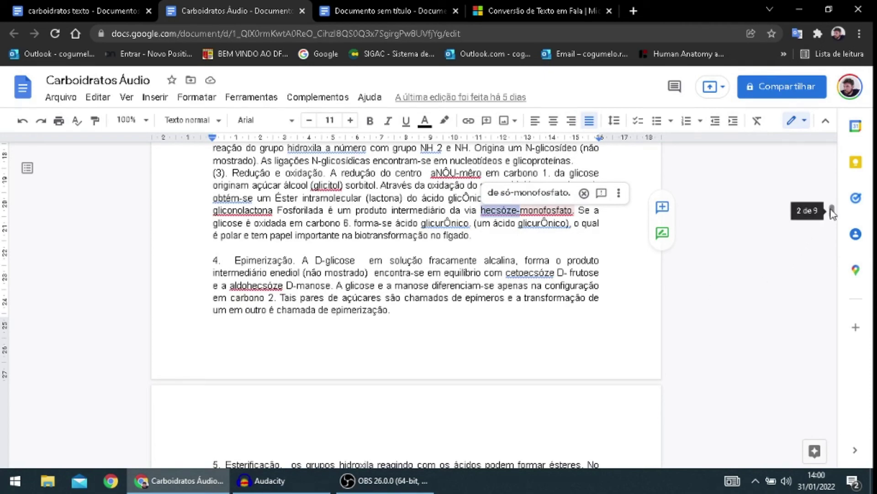
Examine the adapted spellings on pages 3 and 4 of the Carboidratos Áudio document, through the Dissacarídeos section.
left_click_drag(833, 211, 832, 245)
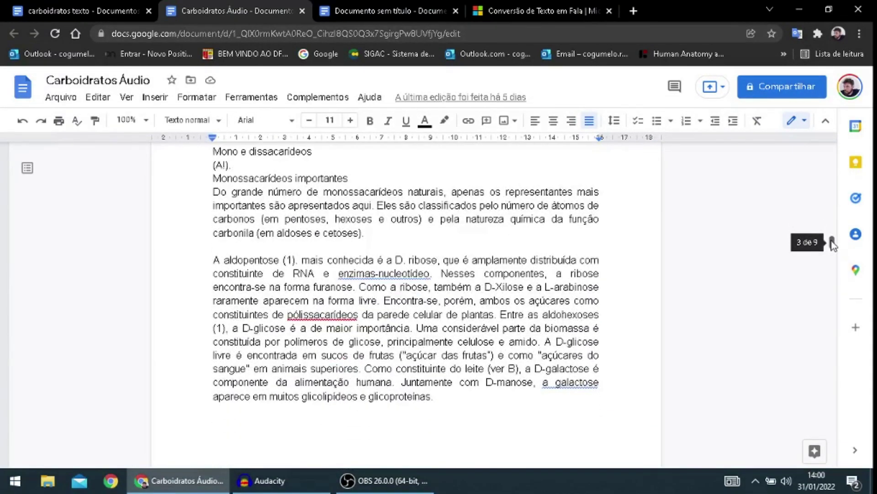
left_click_drag(833, 244, 832, 267)
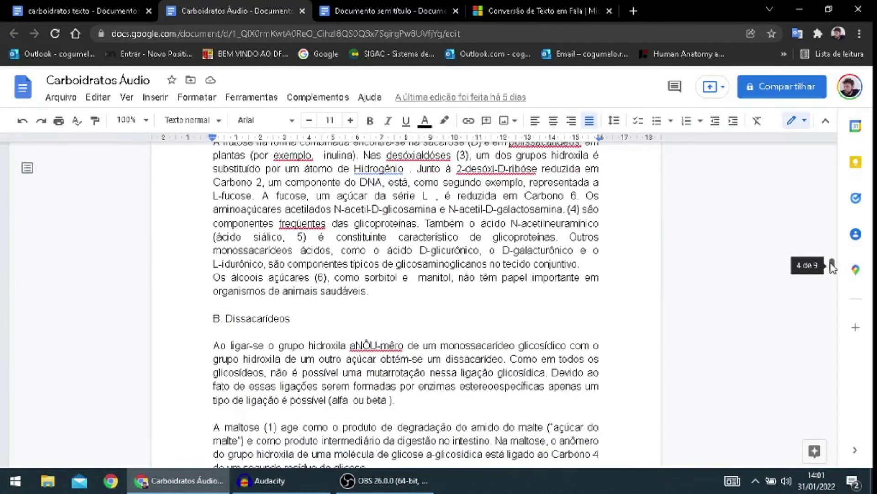
left_click_drag(832, 265, 832, 259)
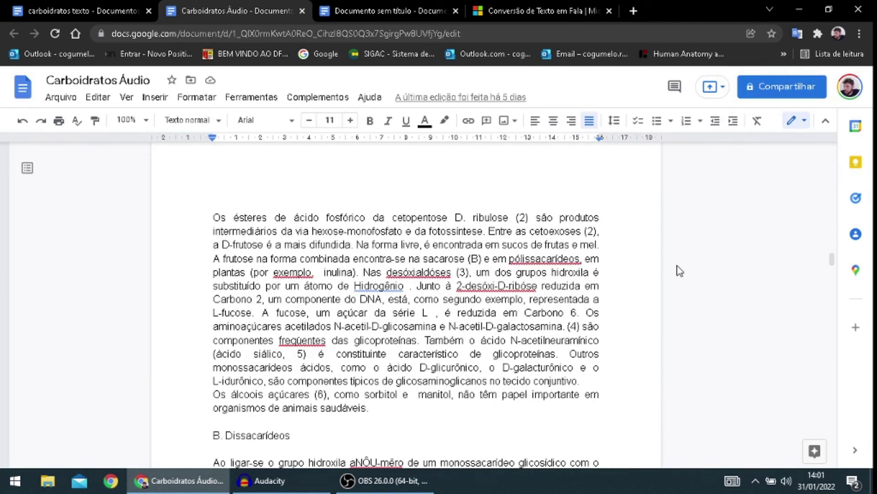
left_click_drag(831, 262, 833, 276)
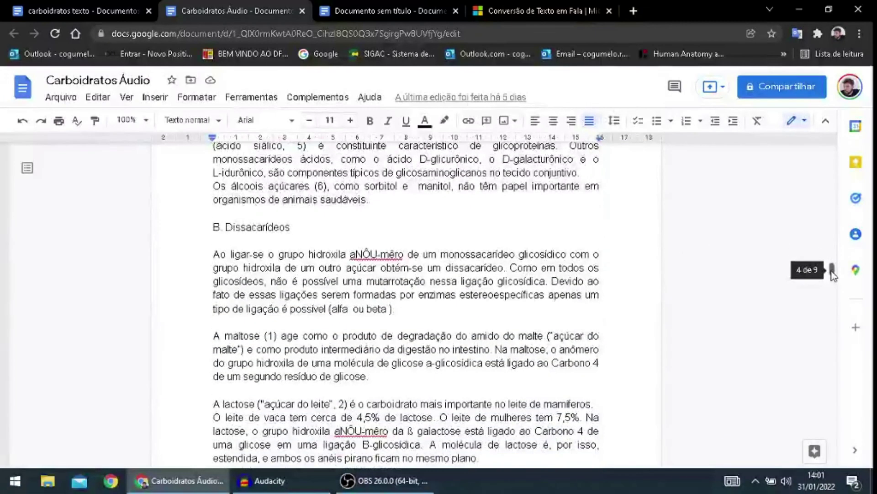
left_click_drag(833, 274, 108, 6)
Revisit the carboidratos texto document and the Azure speech demo, and switch to Audacity to view the recorded stereo track.
left_click(105, 5)
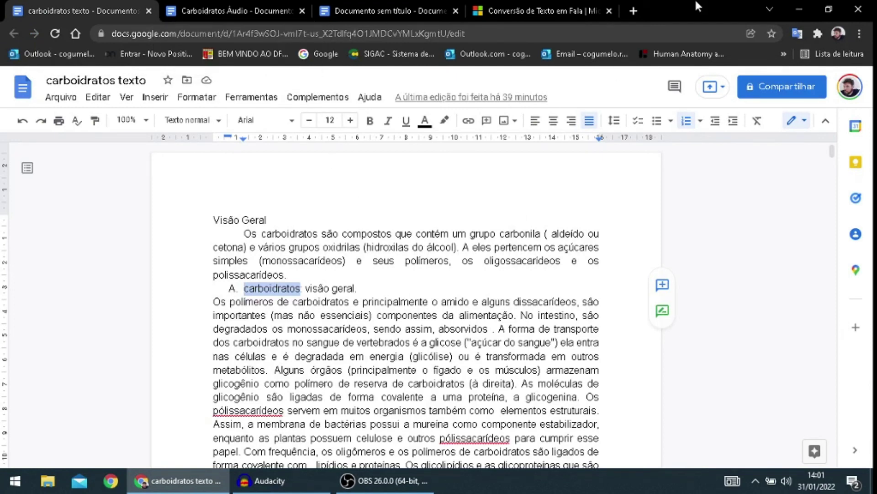
left_click(552, 9)
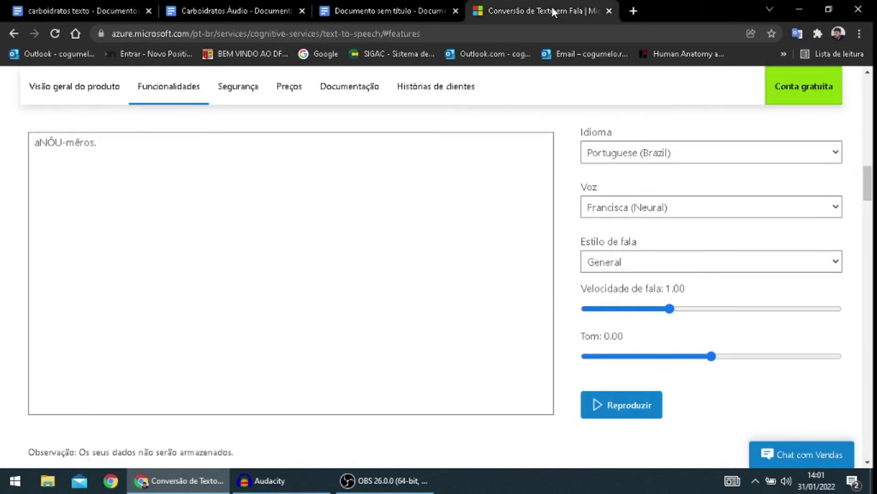
left_click(257, 479)
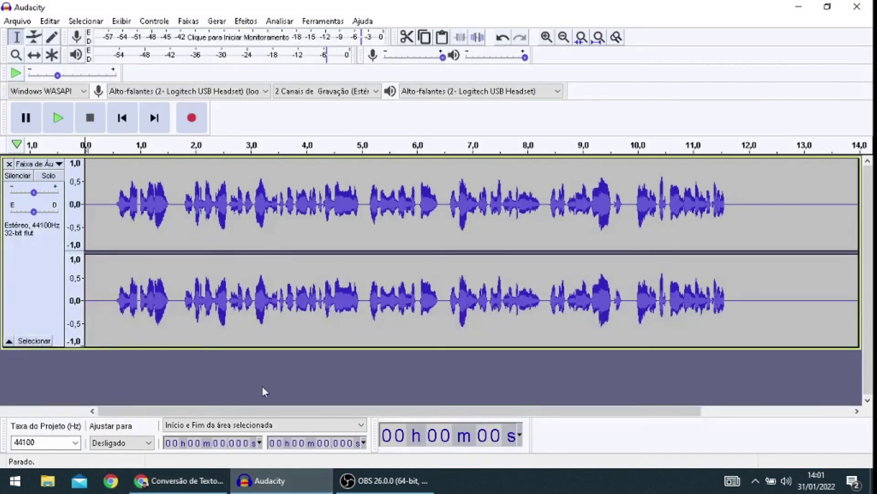